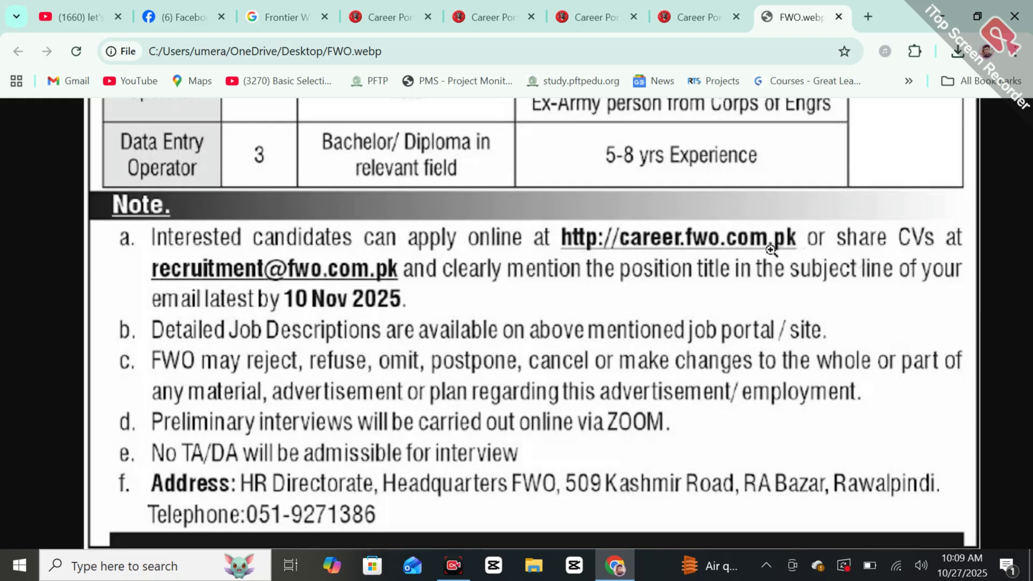
{"action": "left_click", "coordinate": [688, 2]}
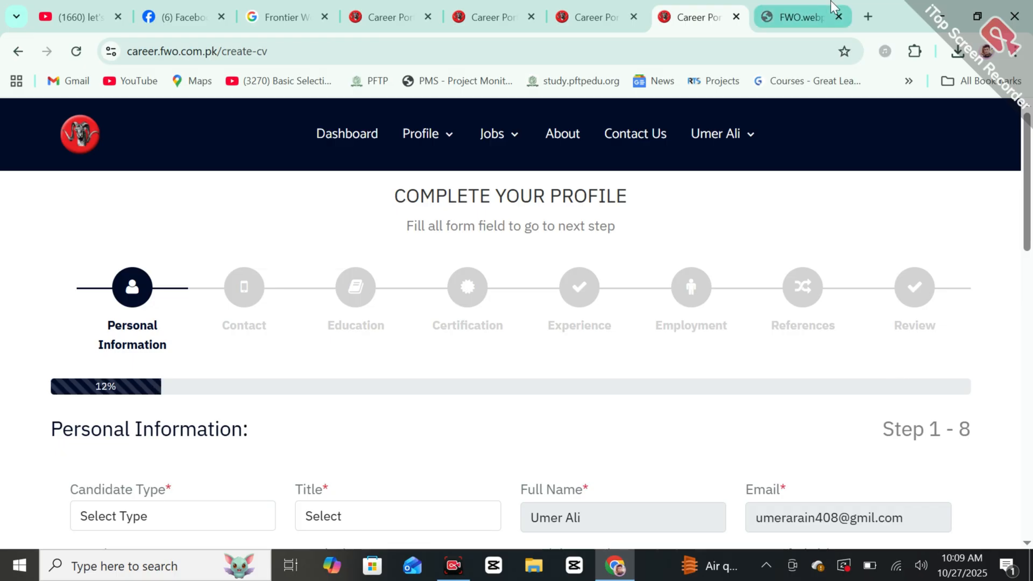
{"action": "left_click", "coordinate": [813, 7]}
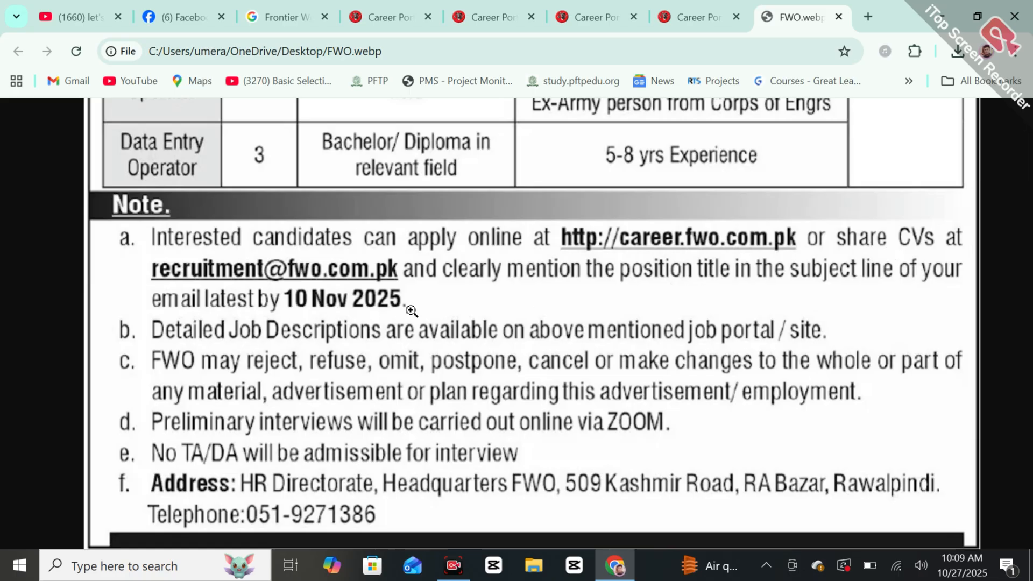
{"action": "left_click", "coordinate": [718, 2]}
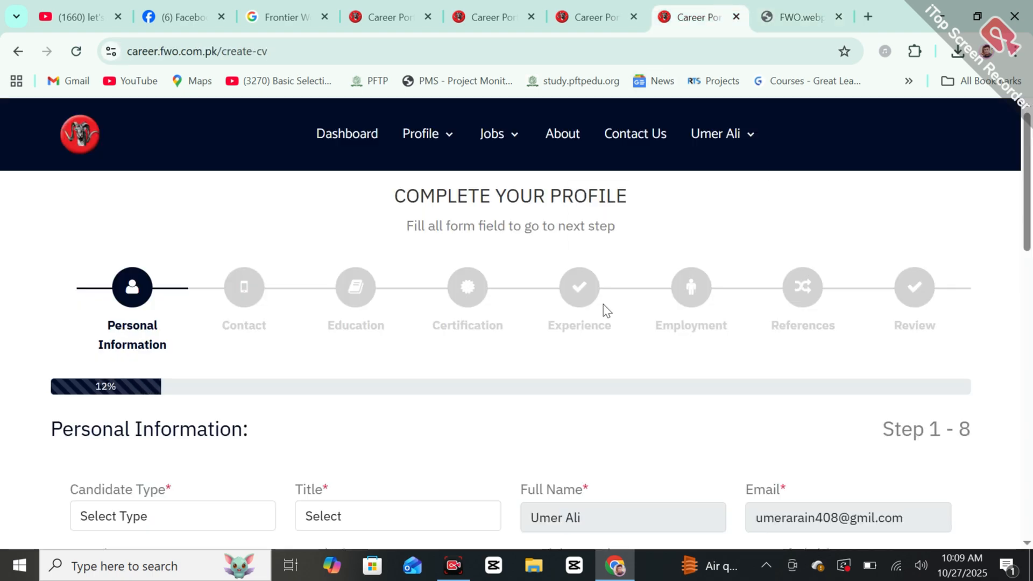
{"action": "mouse_move", "coordinate": [1032, 216]}
{"action": "left_mouse_down"}
{"action": "mouse_move", "coordinate": [1032, 388]}
{"action": "mouse_move", "coordinate": [1032, 210]}
{"action": "left_mouse_up"}
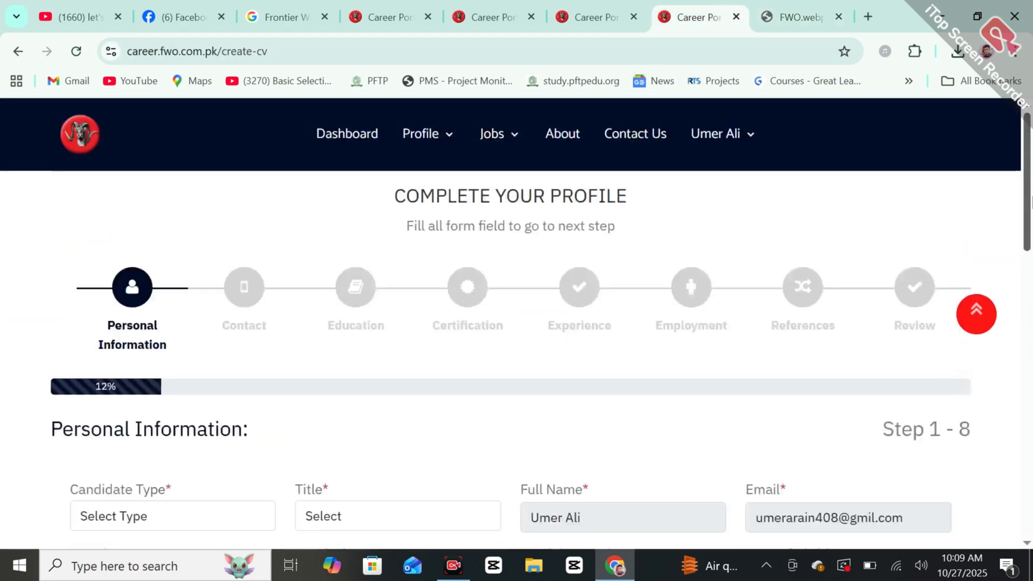
{"action": "left_click", "coordinate": [811, 1]}
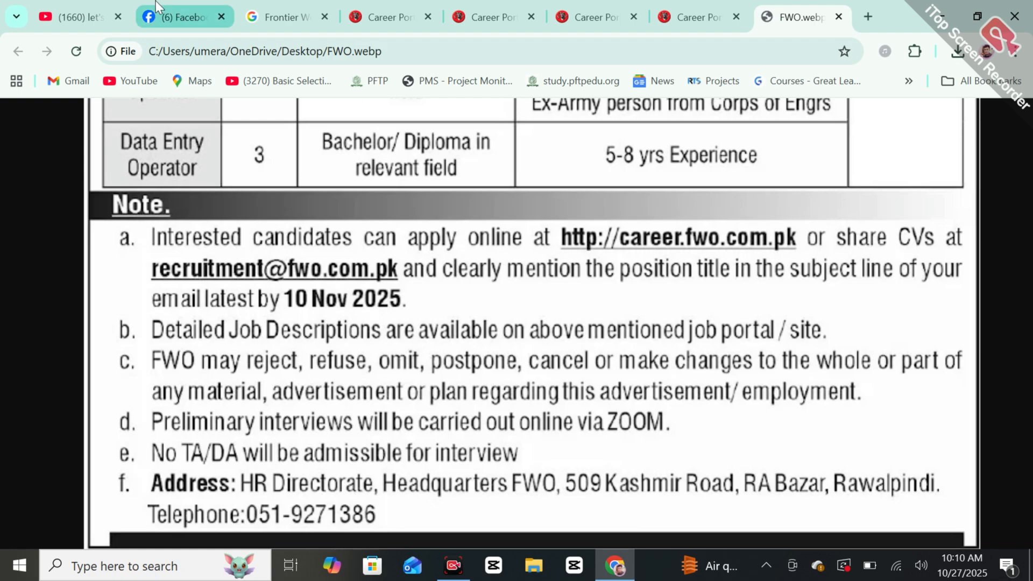
{"action": "mouse_move", "coordinate": [156, 1]}
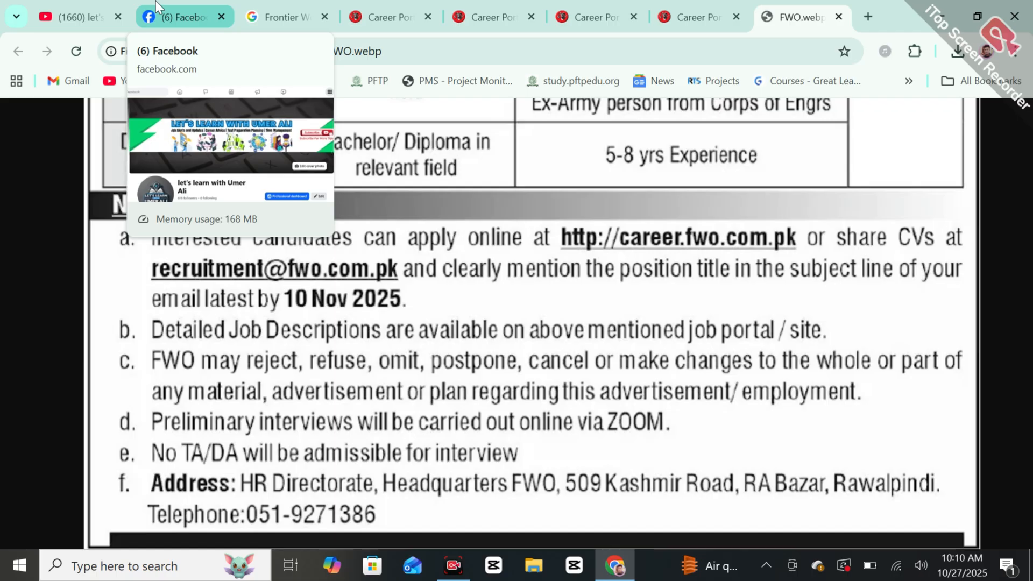
{"action": "left_click", "coordinate": [156, 1]}
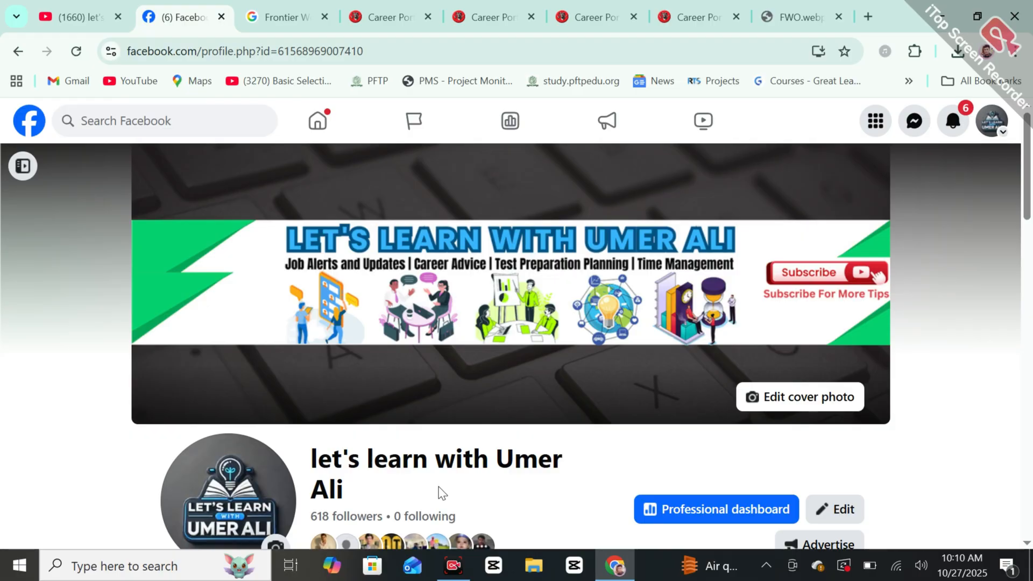
{"action": "left_click", "coordinate": [828, 8]}
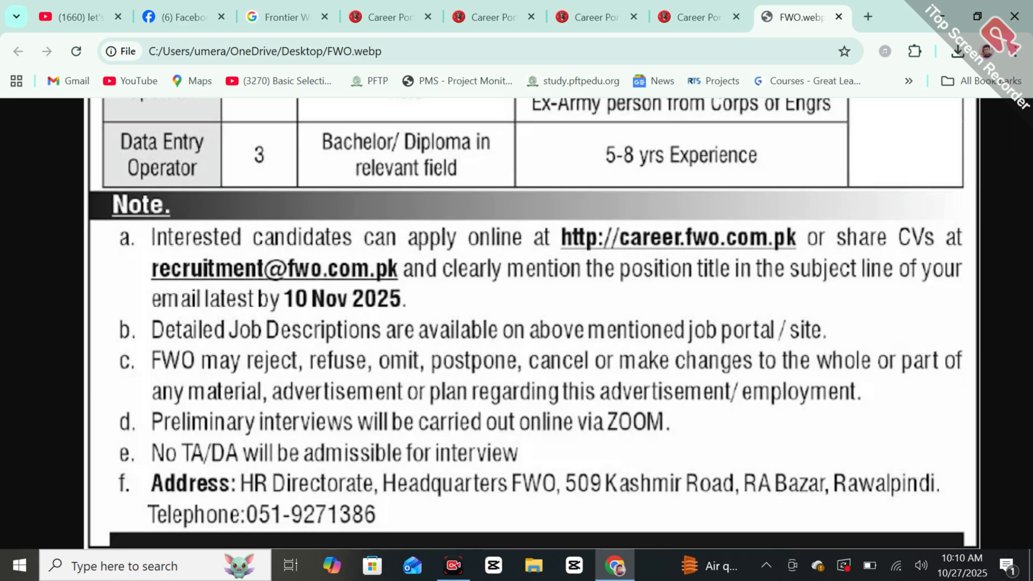
Step: Return to the Google results for FWO jobs and dismiss the search suggestions
{"action": "scroll", "coordinate": [489, 124], "scroll_direction": "up", "scroll_amount": 15}
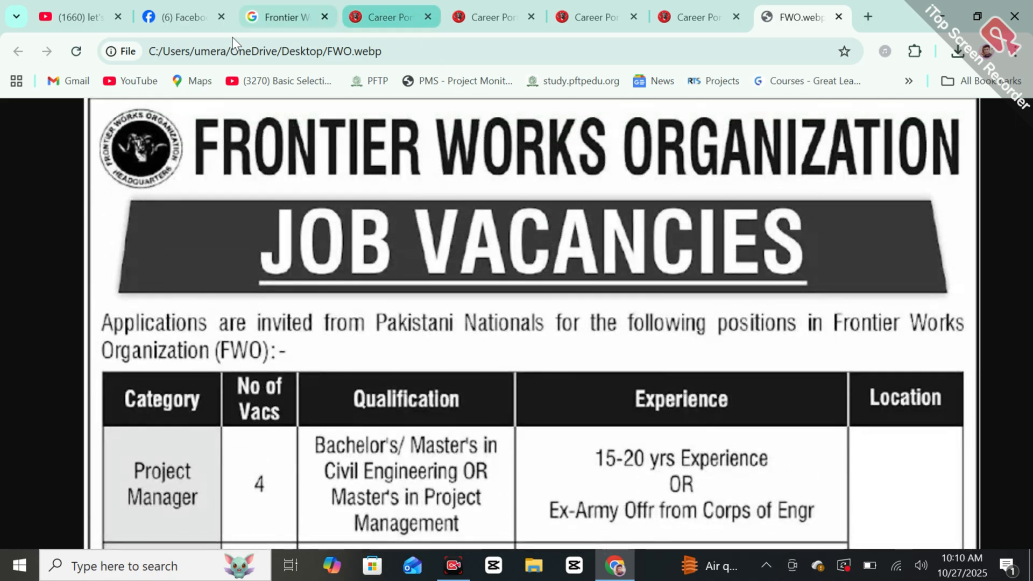
{"action": "left_click", "coordinate": [275, 6]}
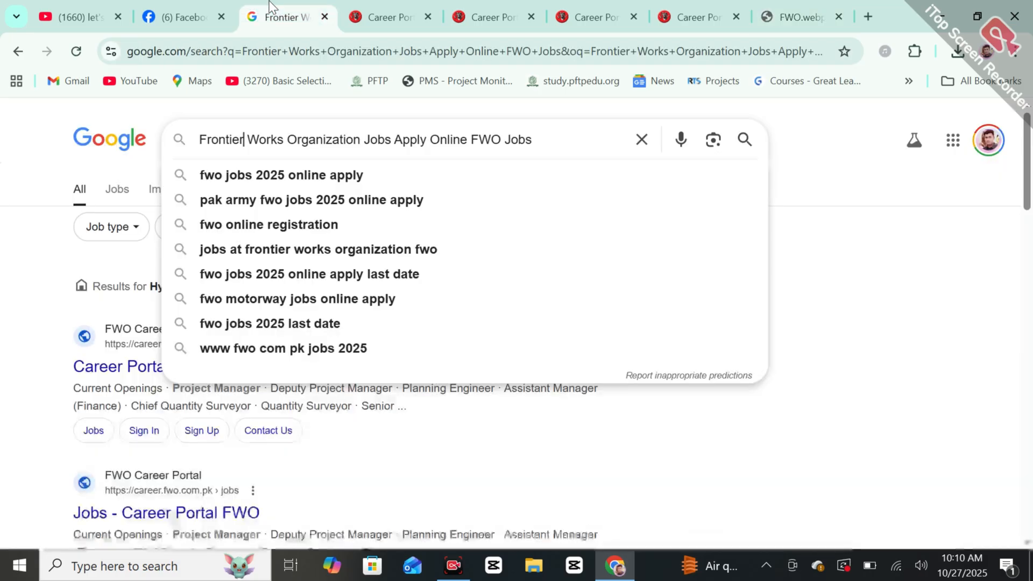
{"action": "left_click", "coordinate": [887, 271]}
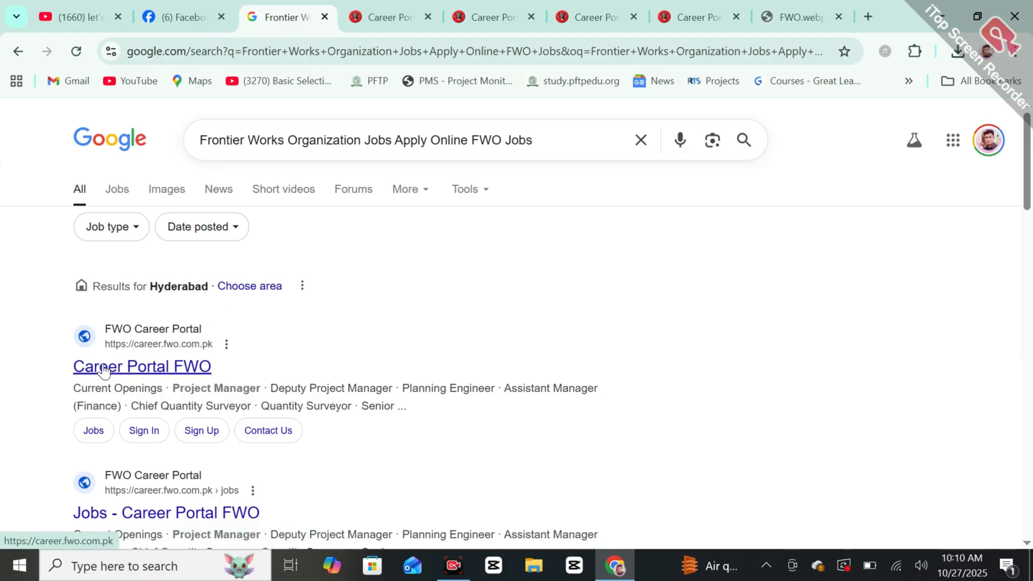
Step: Switch to the FWO Career Portal tab at career.fwo.com.pk/home and select 'home' in the address
{"action": "scroll", "coordinate": [103, 370], "scroll_direction": "up", "scroll_amount": 5}
{"action": "scroll", "coordinate": [104, 370], "scroll_direction": "down", "scroll_amount": 5}
{"action": "left_click", "coordinate": [389, 1]}
{"action": "double_click", "coordinate": [341, 51]}
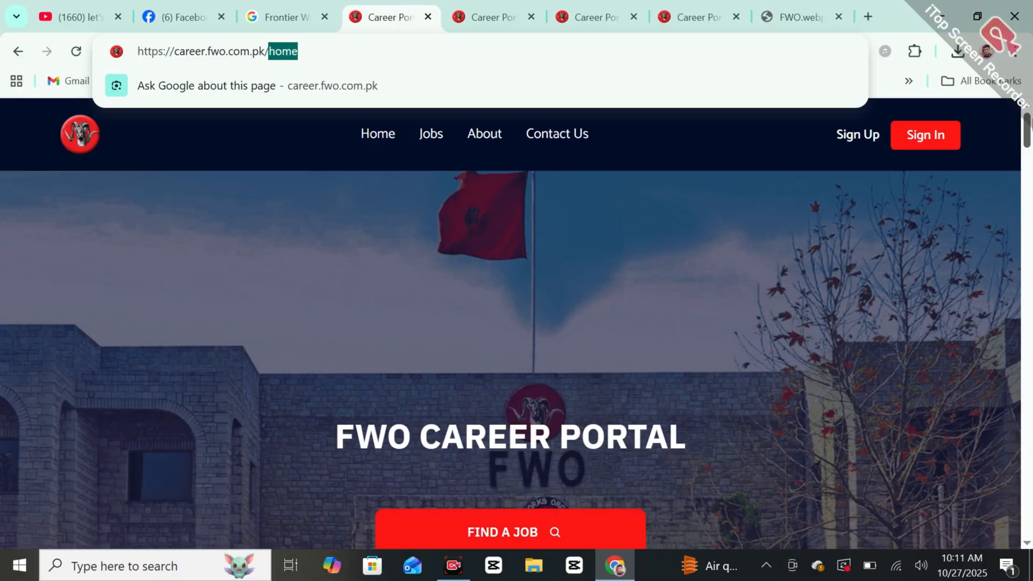
Step: Select the whole career.fwo.com.pk page address, then dismiss the address suggestions
{"action": "mouse_move", "coordinate": [1030, 126]}
{"action": "left_mouse_down"}
{"action": "mouse_move", "coordinate": [1030, 186]}
{"action": "mouse_move", "coordinate": [1030, 122]}
{"action": "left_mouse_up"}
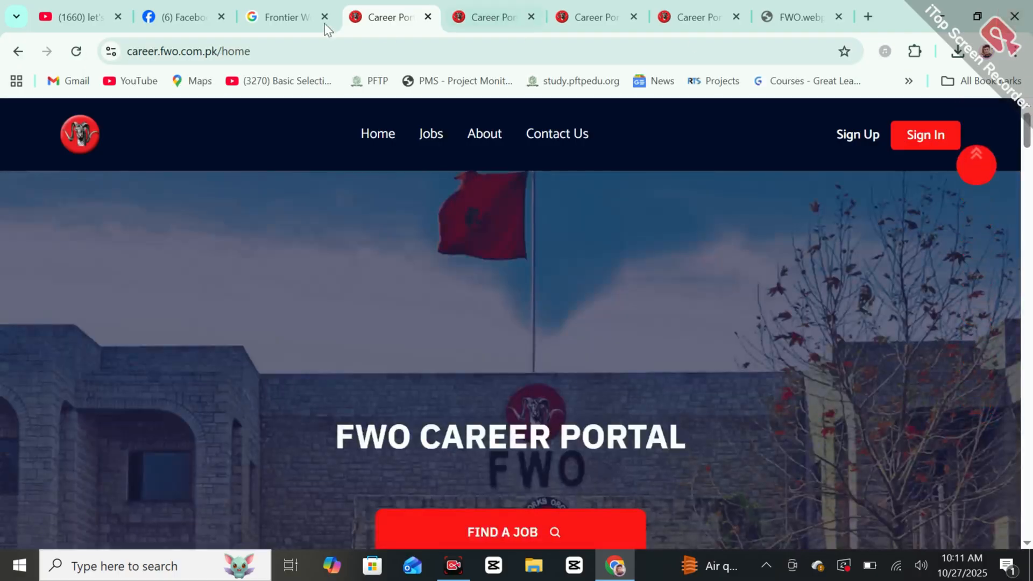
{"action": "left_click", "coordinate": [390, 45]}
{"action": "double_click", "coordinate": [392, 46]}
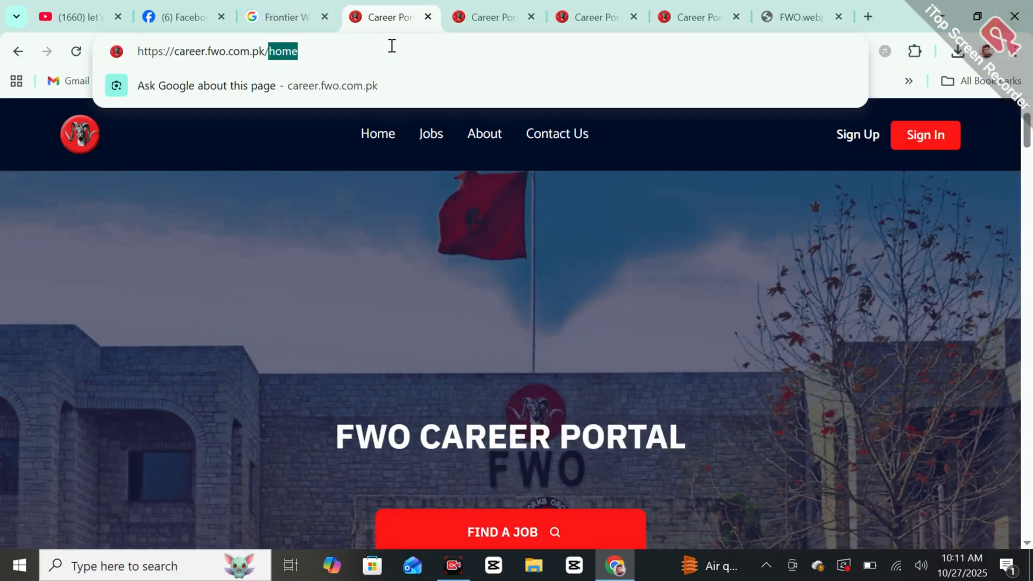
{"action": "triple_click", "coordinate": [392, 46]}
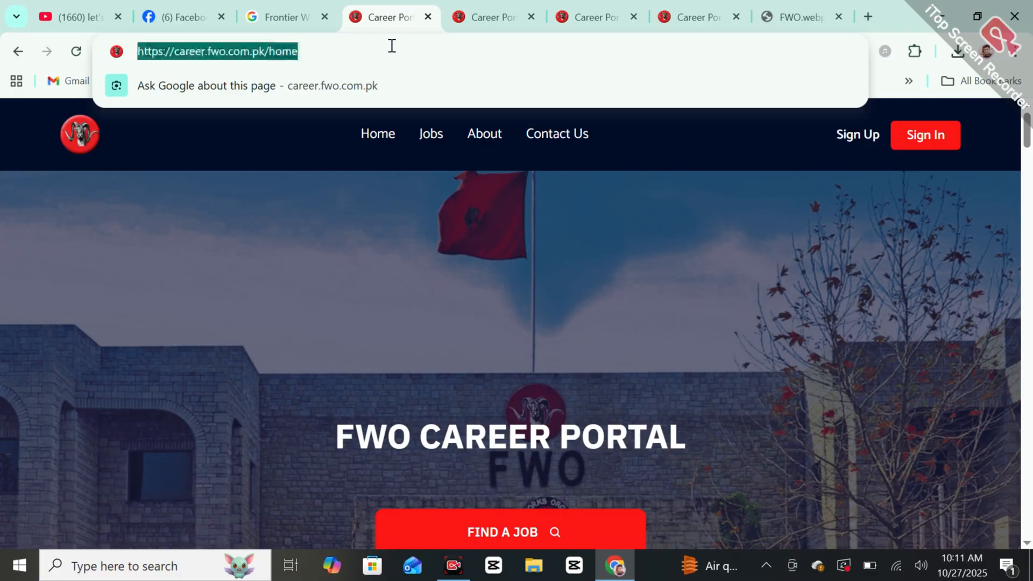
{"action": "left_click", "coordinate": [378, 210]}
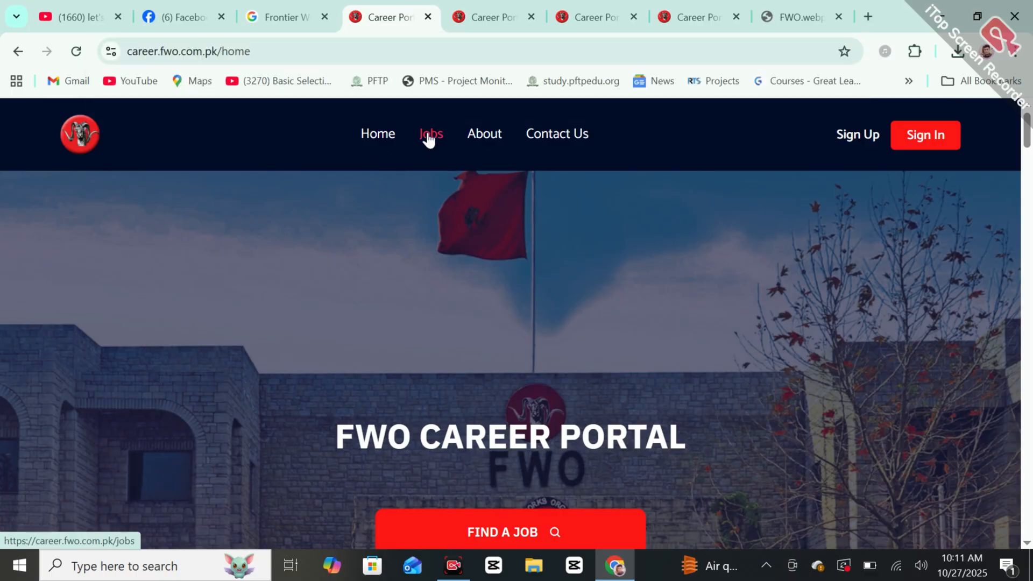
Step: Open Jobs and go to page 2 of Current Openings, headed by Site Engineer
{"action": "left_click", "coordinate": [429, 137]}
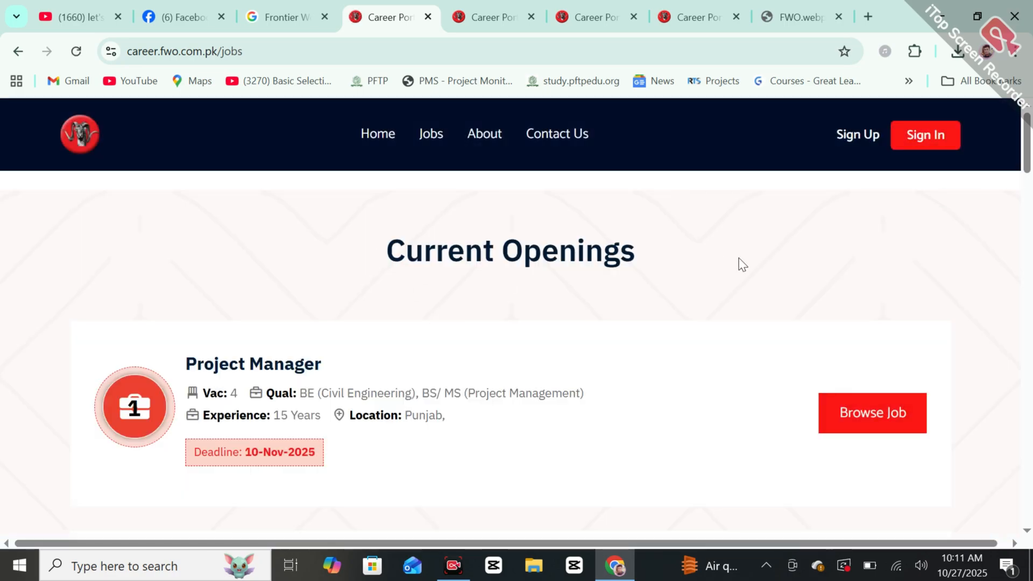
{"action": "left_click_drag", "start_coordinate": [1028, 163], "coordinate": [1029, 441]}
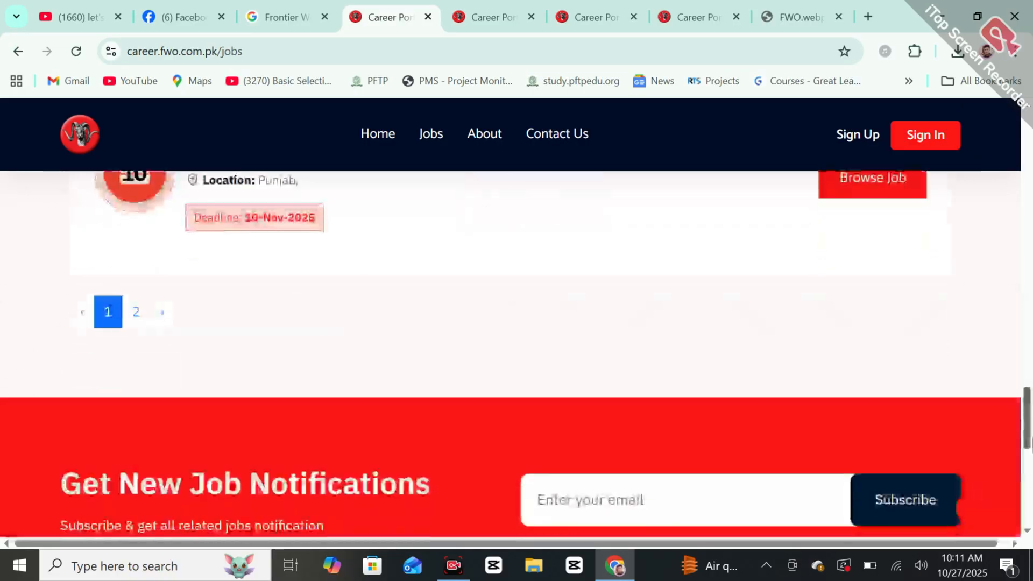
{"action": "left_click", "coordinate": [136, 313]}
{"action": "left_click_drag", "start_coordinate": [1031, 490], "coordinate": [1030, 124]}
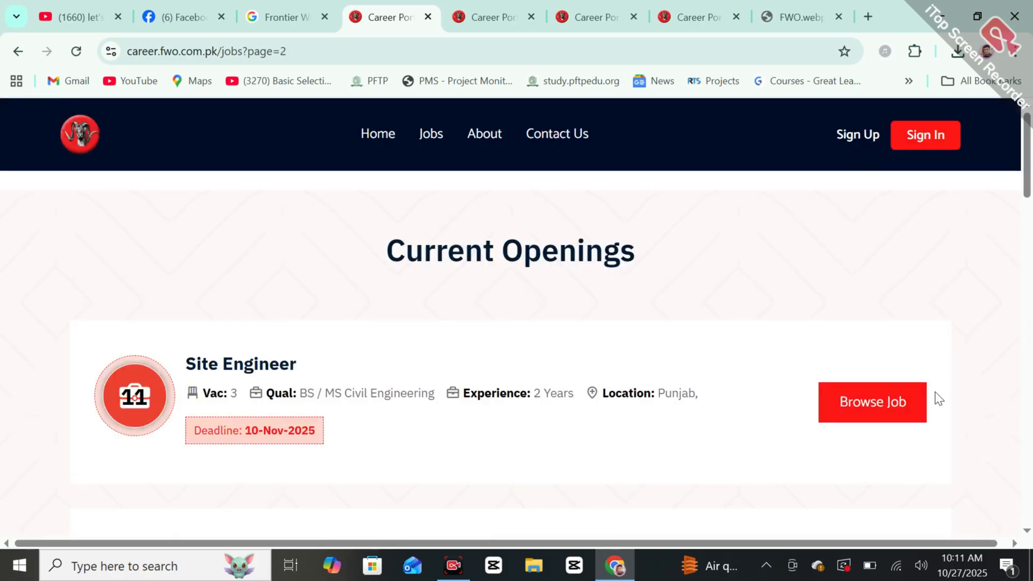
Step: Open the Site Engineer job details and choose Apply Now to reach the Sign In form
{"action": "left_click", "coordinate": [882, 417]}
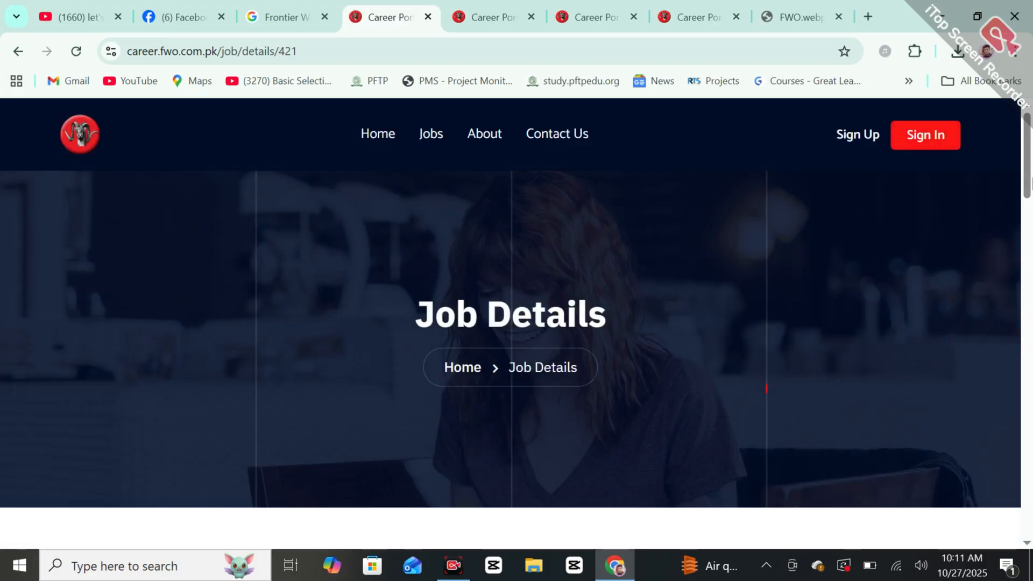
{"action": "scroll", "coordinate": [512, 339], "scroll_direction": "down", "scroll_amount": 10}
{"action": "scroll", "coordinate": [511, 339], "scroll_direction": "up", "scroll_amount": 4}
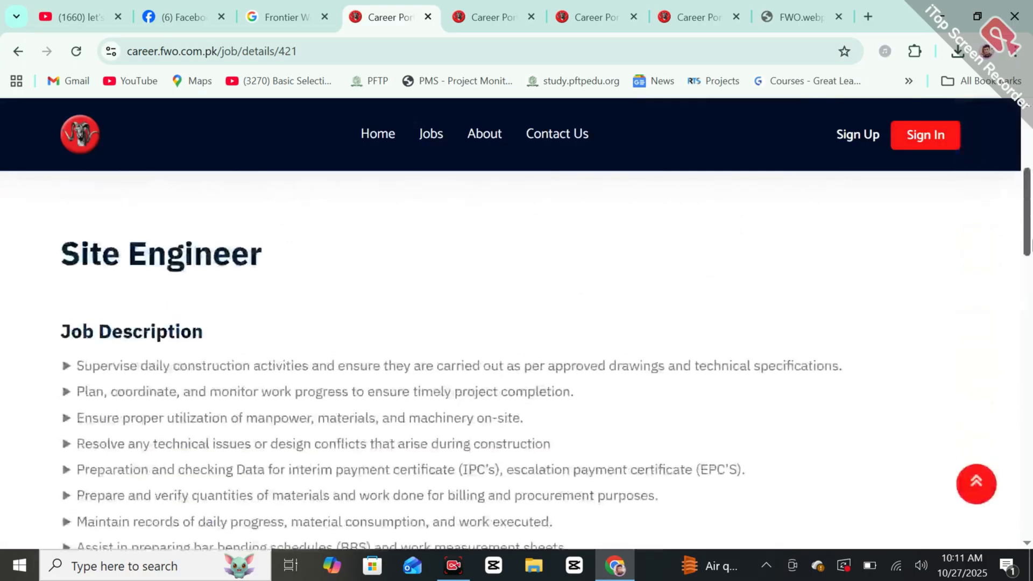
{"action": "left_click_drag", "start_coordinate": [1027, 245], "coordinate": [1031, 391]}
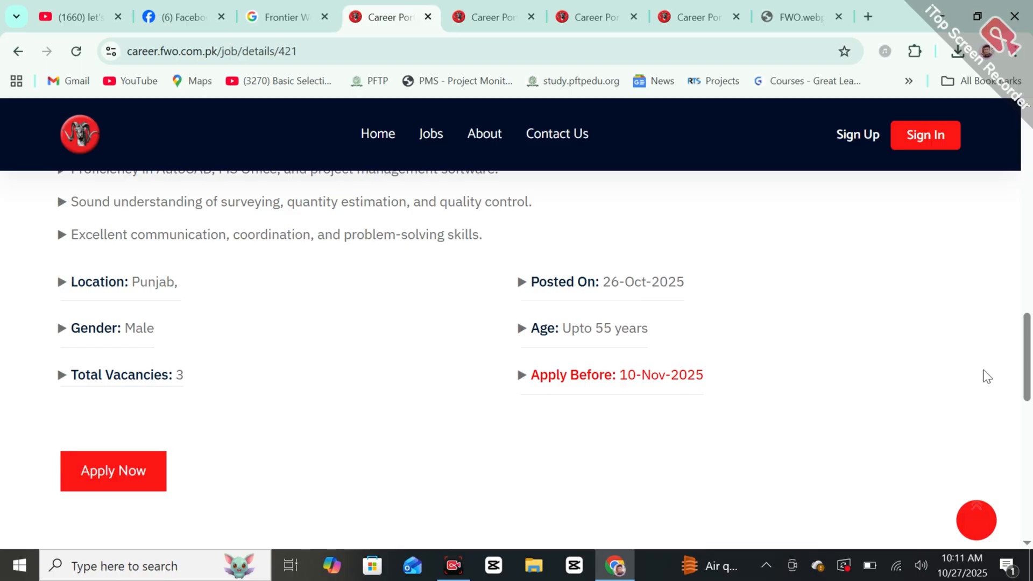
{"action": "left_click_drag", "start_coordinate": [1030, 328], "coordinate": [1032, 425]}
{"action": "left_click", "coordinate": [122, 319]}
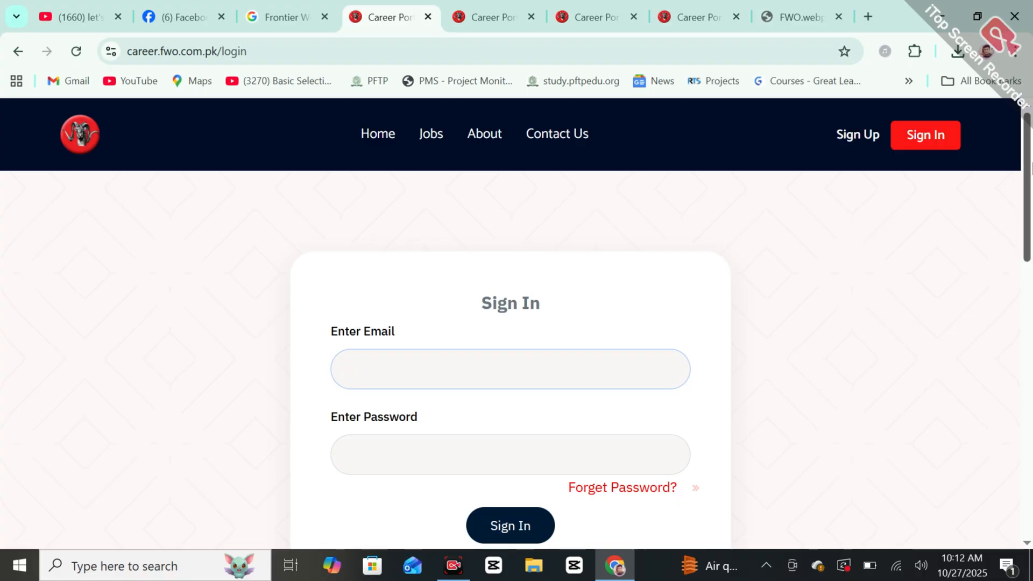
Step: Go from the candidate Sign Up form to Sign In, landing on Personal Information, step 1 of 8
{"action": "left_click", "coordinate": [855, 145]}
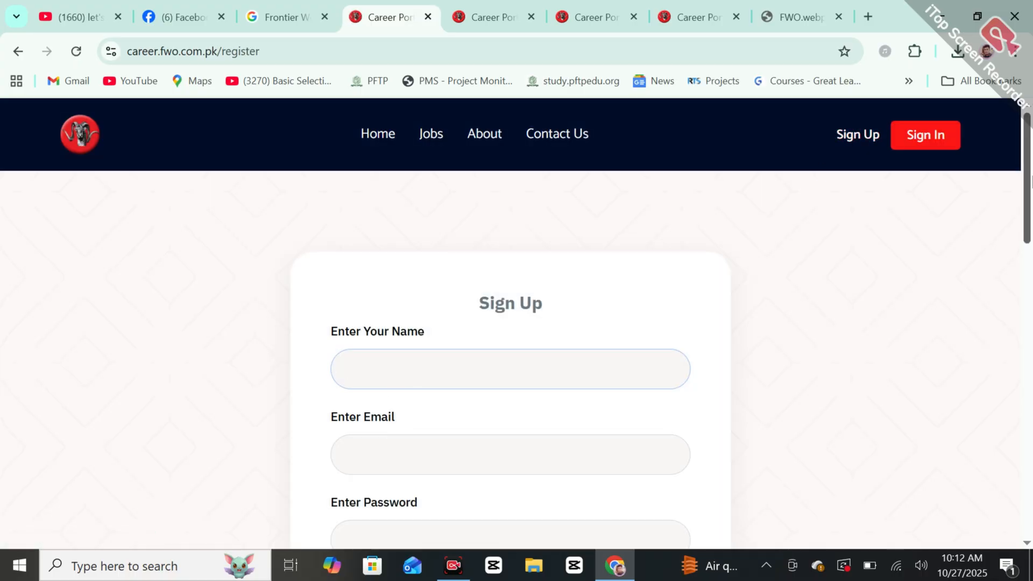
{"action": "scroll", "coordinate": [1030, 180], "scroll_direction": "down", "scroll_amount": 5}
{"action": "scroll", "coordinate": [1030, 181], "scroll_direction": "up", "scroll_amount": 3}
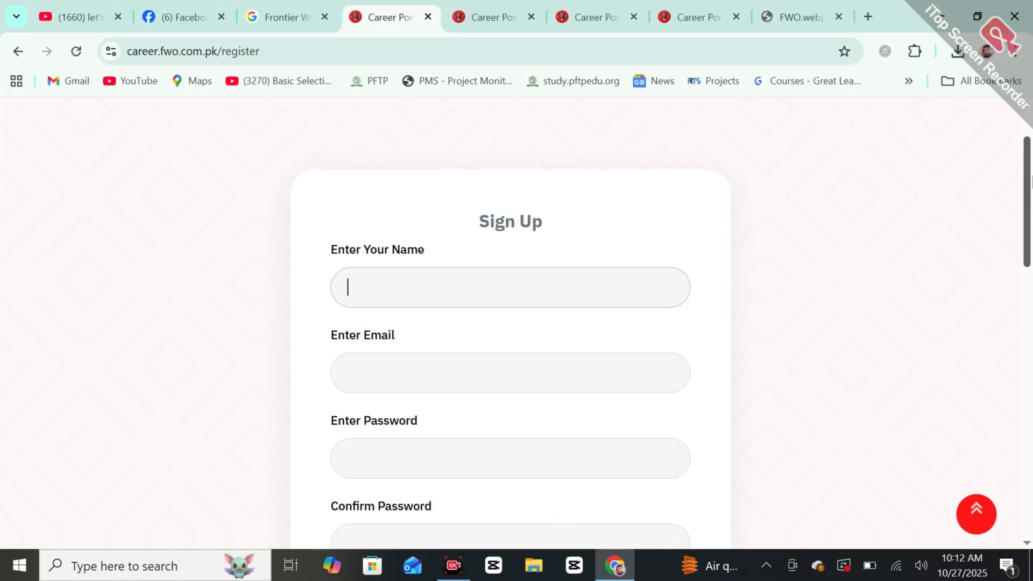
{"action": "scroll", "coordinate": [1031, 181], "scroll_direction": "down", "scroll_amount": 3}
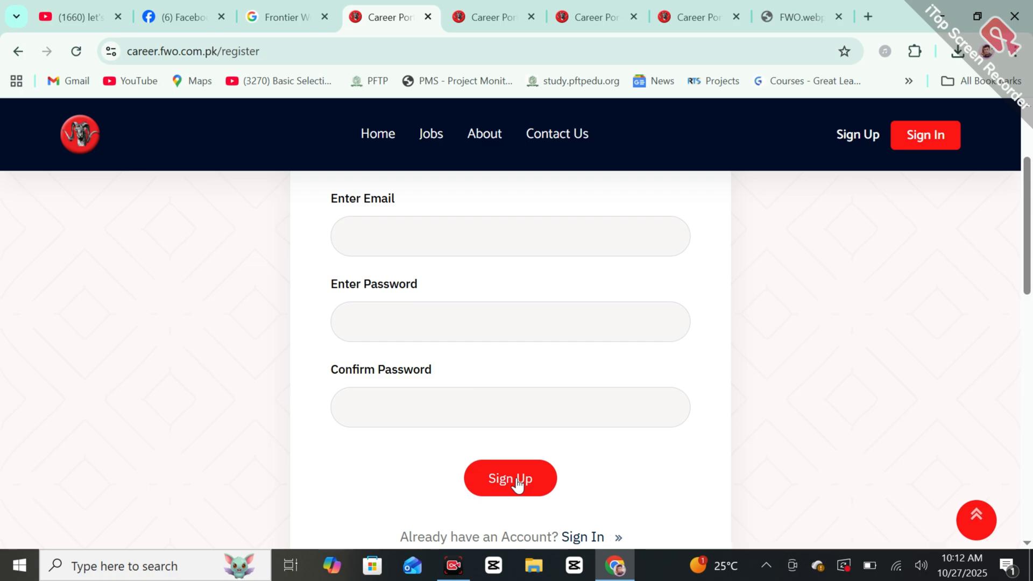
{"action": "left_click", "coordinate": [585, 538]}
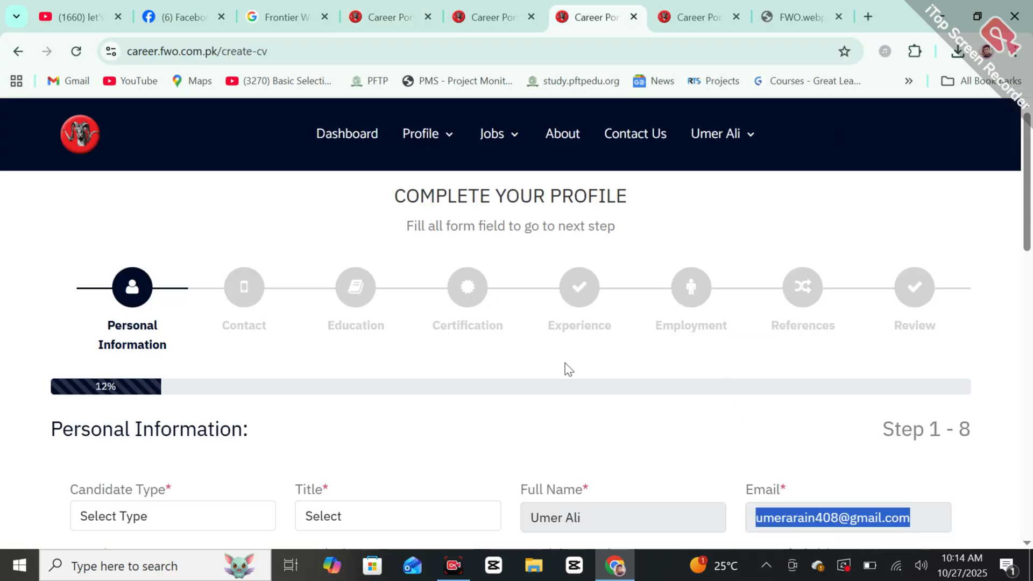
Step: Set candidate type Civilian and title Mr., and enter the CNIC number
{"action": "left_click", "coordinate": [568, 370]}
{"action": "scroll", "coordinate": [1030, 218], "scroll_direction": "down", "scroll_amount": 1}
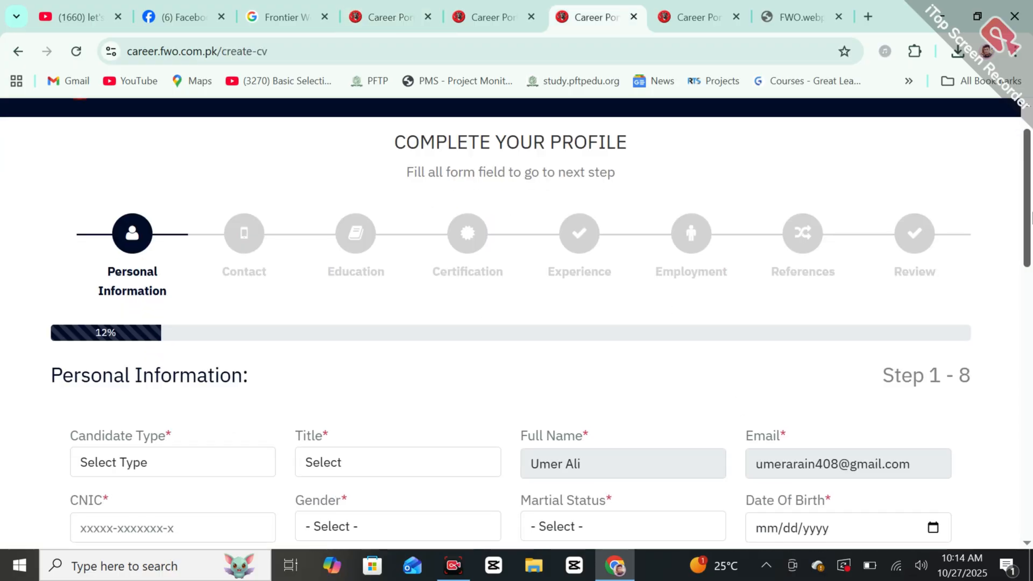
{"action": "scroll", "coordinate": [1030, 218], "scroll_direction": "down", "scroll_amount": 1}
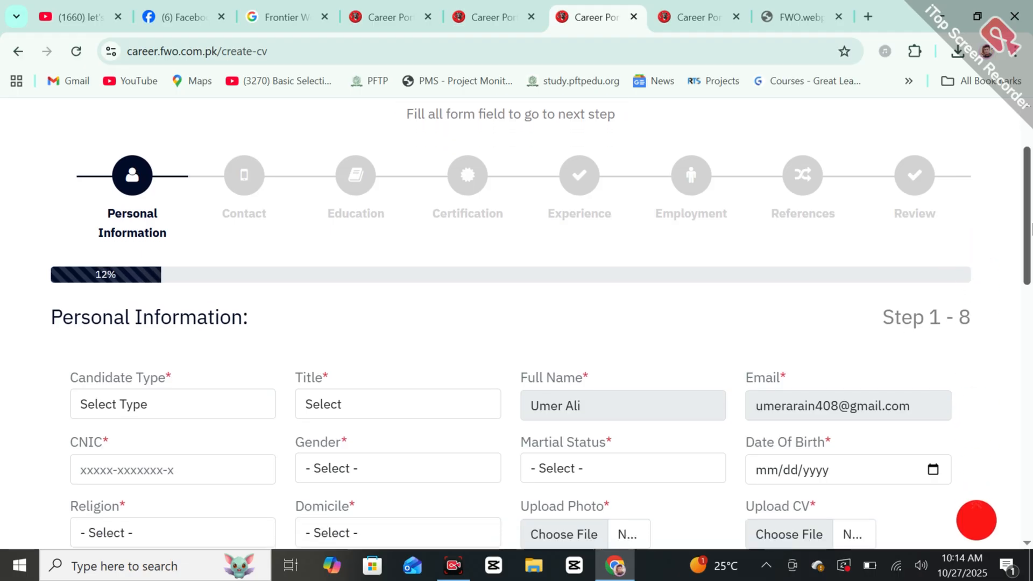
{"action": "mouse_move", "coordinate": [1032, 228]}
{"action": "left_mouse_down"}
{"action": "mouse_move", "coordinate": [1031, 273]}
{"action": "mouse_move", "coordinate": [1032, 241]}
{"action": "left_mouse_up"}
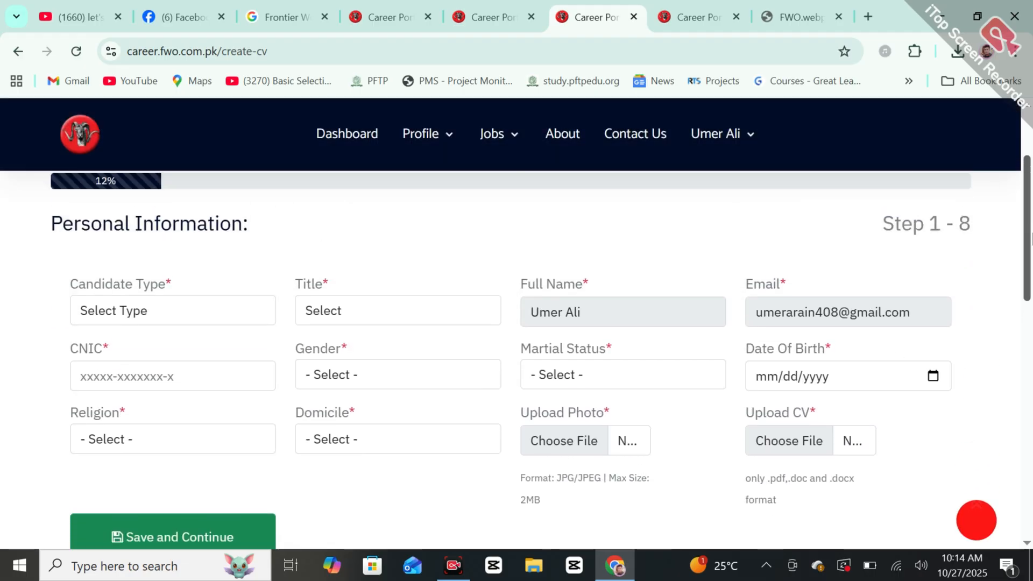
{"action": "left_click", "coordinate": [162, 311]}
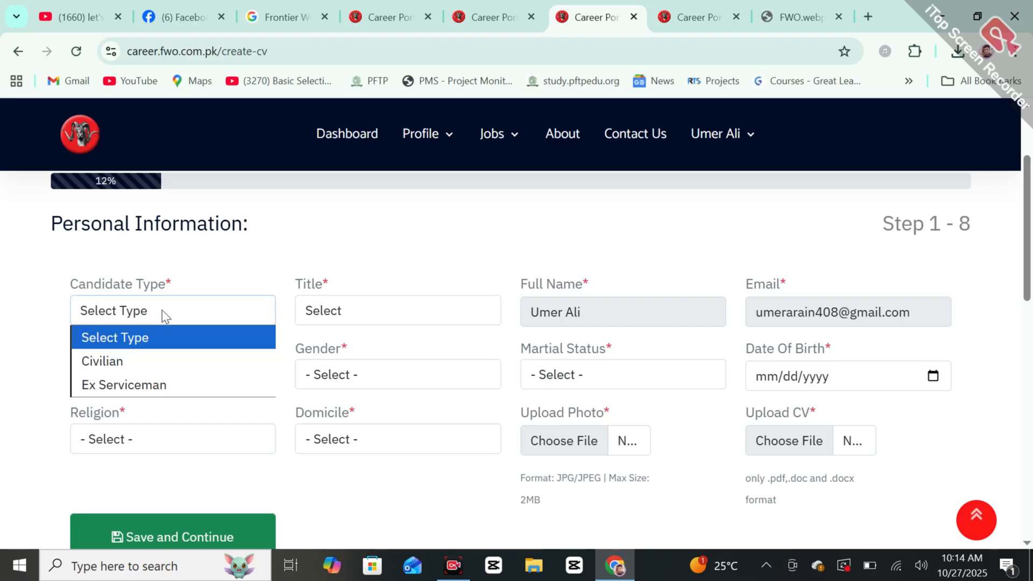
{"action": "left_click", "coordinate": [113, 361]}
{"action": "left_click", "coordinate": [363, 318]}
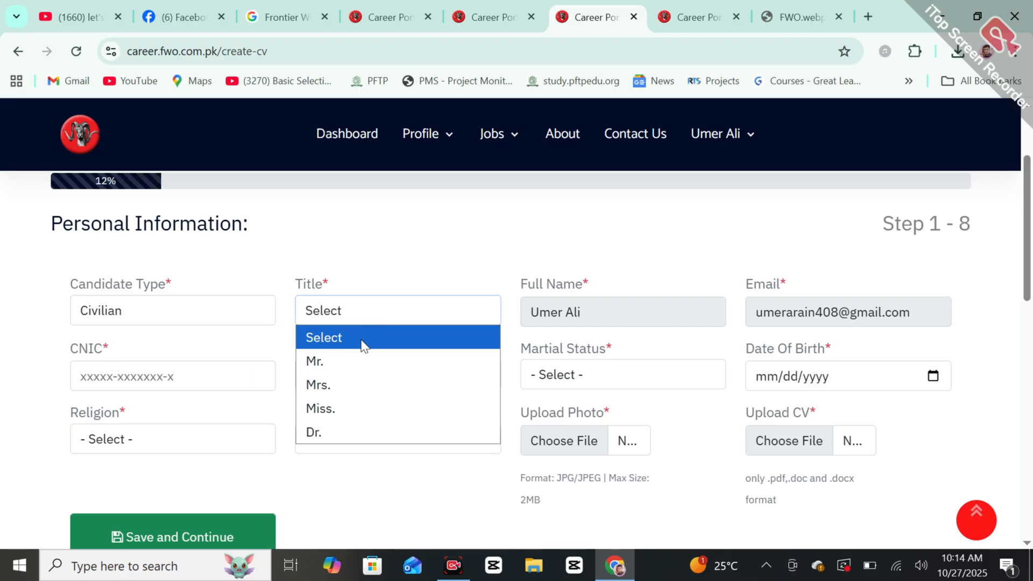
{"action": "left_click", "coordinate": [347, 365]}
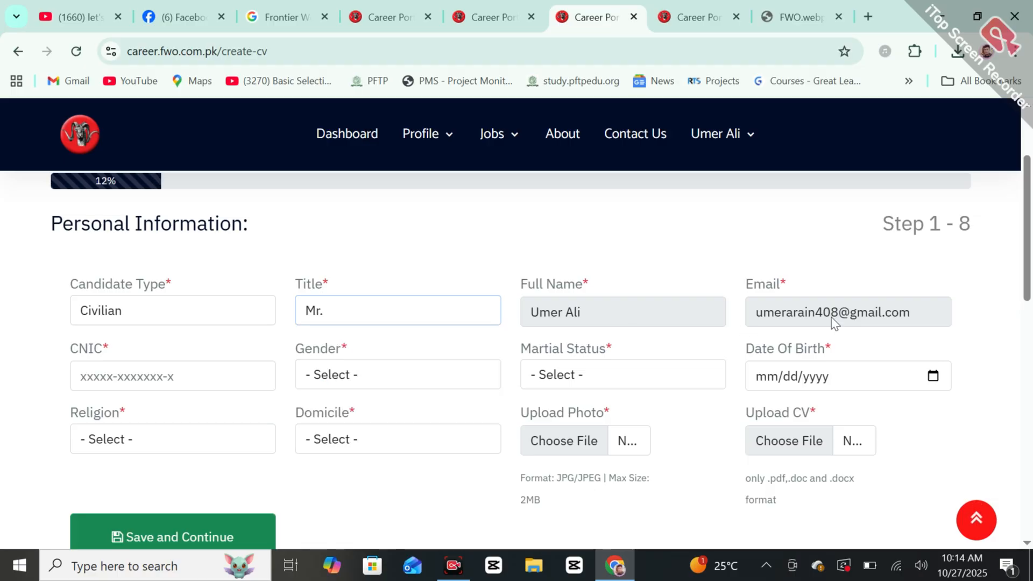
{"action": "left_click", "coordinate": [170, 390]}
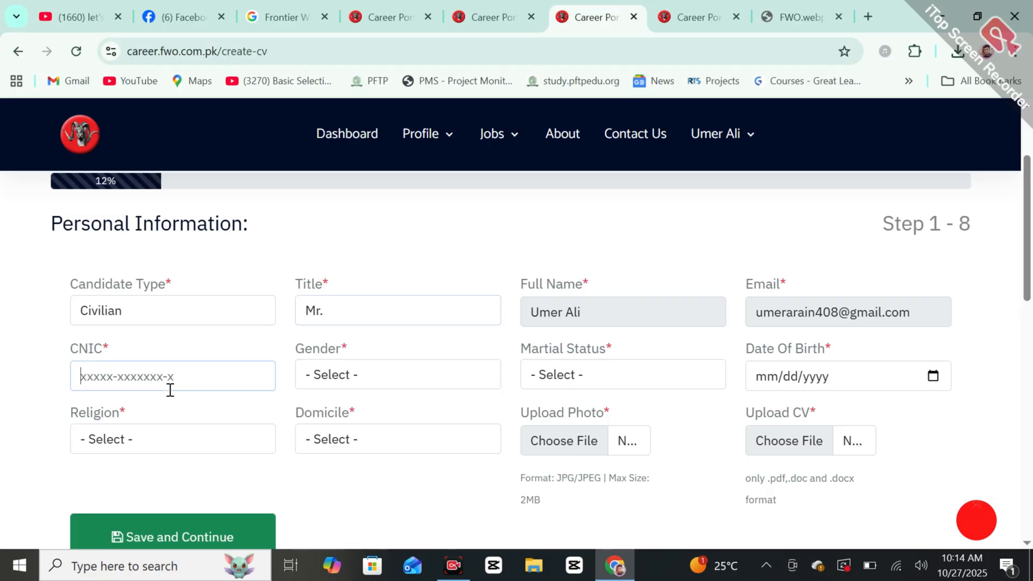
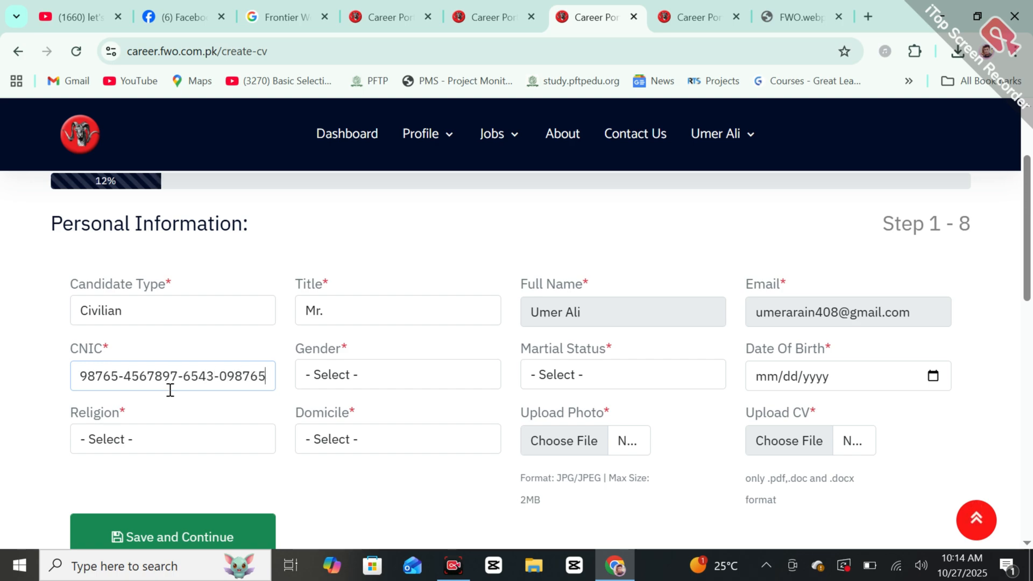
{"action": "key", "text": "BackSpace"}
{"action": "key", "text": "BackSpace"}
{"action": "key", "text": "BackSpace"}
{"action": "key", "text": "BackSpace"}
{"action": "key", "text": "BackSpace"}
{"action": "key", "text": "BackSpace"}
{"action": "key", "text": "BackSpace"}
{"action": "key", "text": "BackSpace"}
{"action": "key", "text": "BackSpace"}
{"action": "key", "text": "BackSpace"}
{"action": "key", "text": "BackSpace"}
{"action": "key", "text": "BackSpace"}
{"action": "key", "text": "BackSpace"}
{"action": "key", "text": "BackSpace"}
{"action": "key", "text": "BackSpace"}
{"action": "key", "text": "BackSpace"}
{"action": "key", "text": "BackSpace"}
{"action": "key", "text": "BackSpace"}
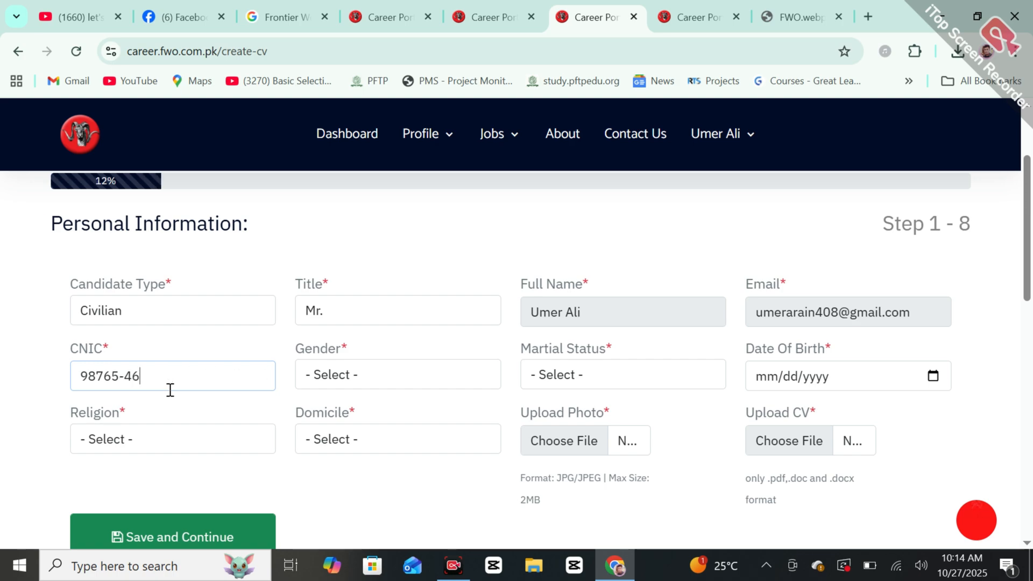
Step: Set gender Male, marital status Single, birth date 10/07/2025, religion Islam and domicile Punjab
{"action": "left_click", "coordinate": [380, 378]}
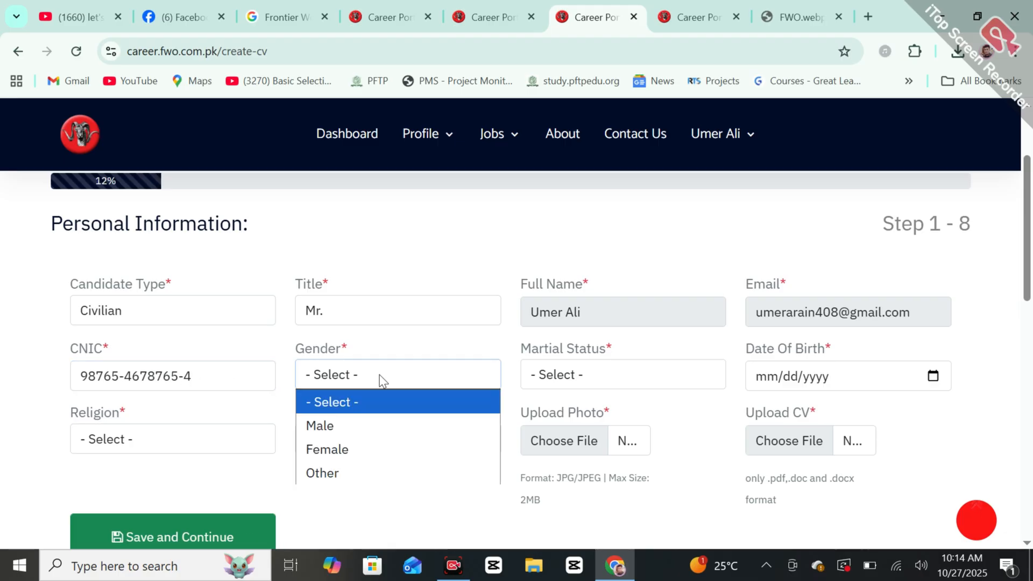
{"action": "left_click", "coordinate": [369, 437]}
{"action": "left_click", "coordinate": [654, 380]}
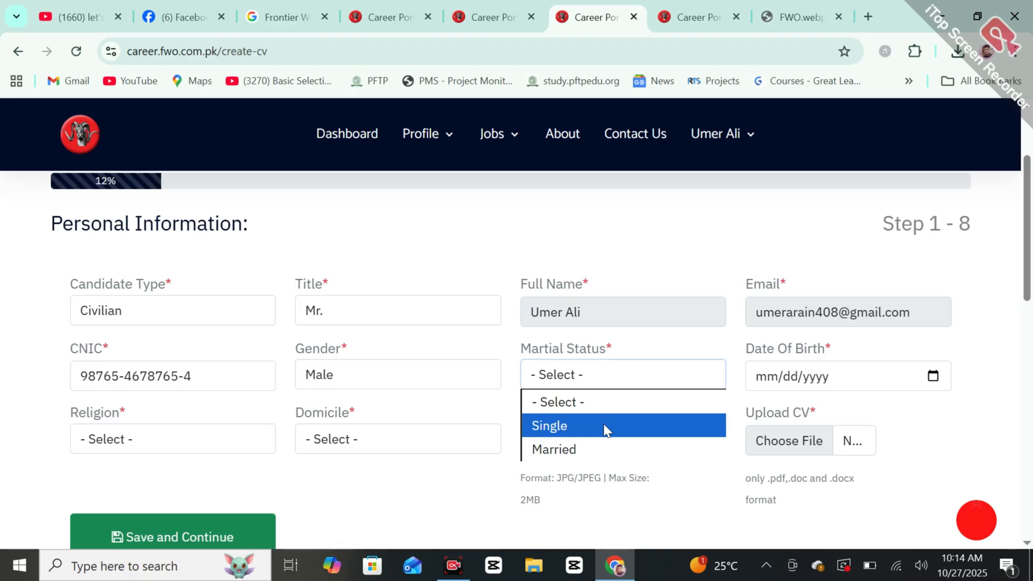
{"action": "left_click", "coordinate": [606, 429]}
{"action": "left_click", "coordinate": [934, 378]}
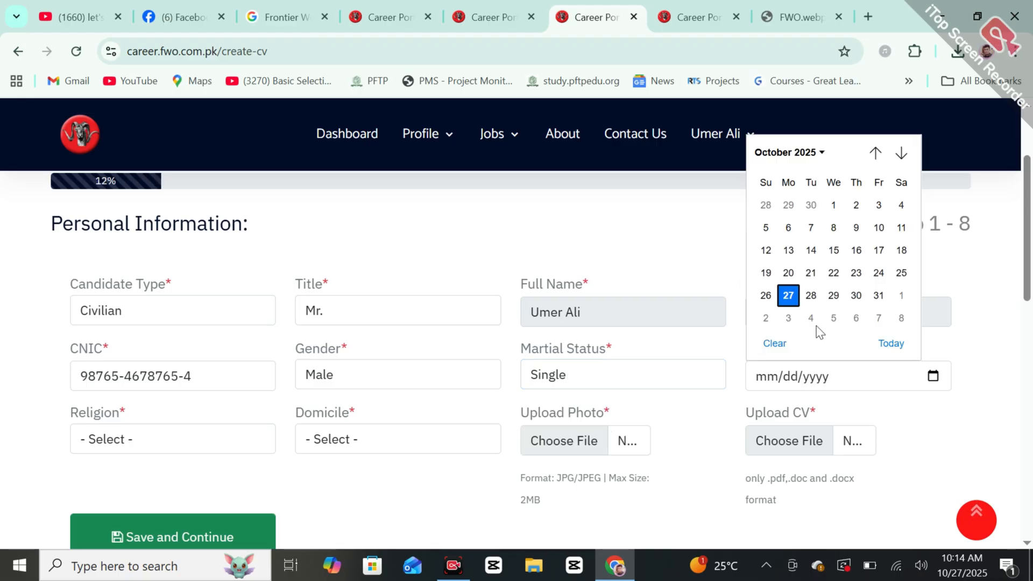
{"action": "left_click", "coordinate": [811, 228]}
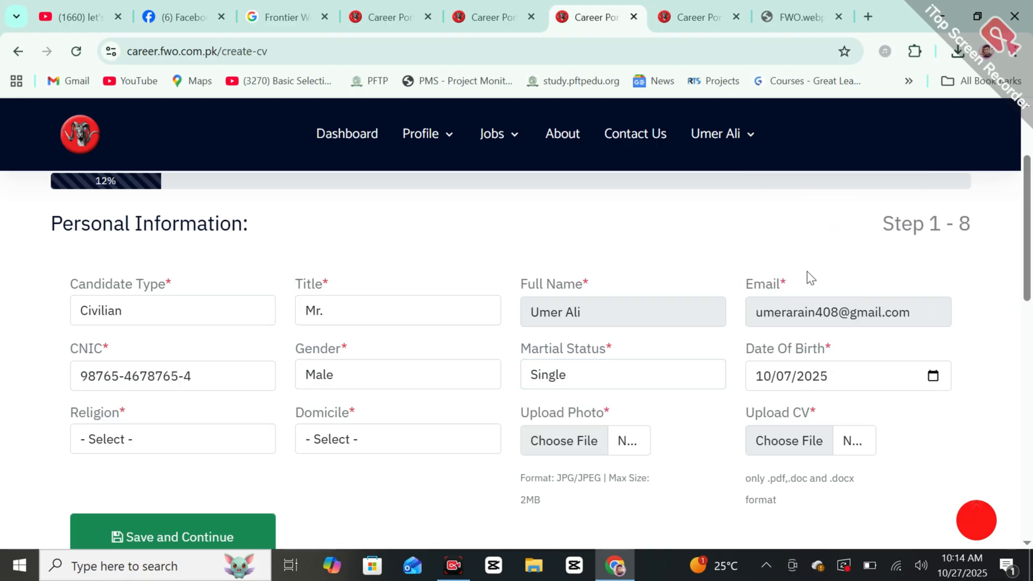
{"action": "left_click", "coordinate": [134, 438]}
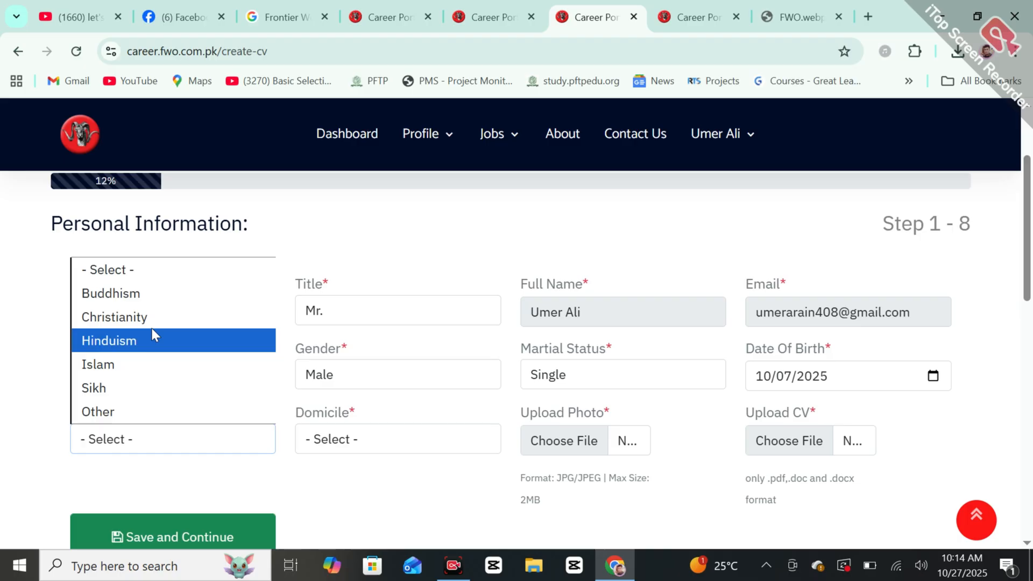
{"action": "left_click", "coordinate": [168, 371]}
{"action": "left_click", "coordinate": [422, 443]}
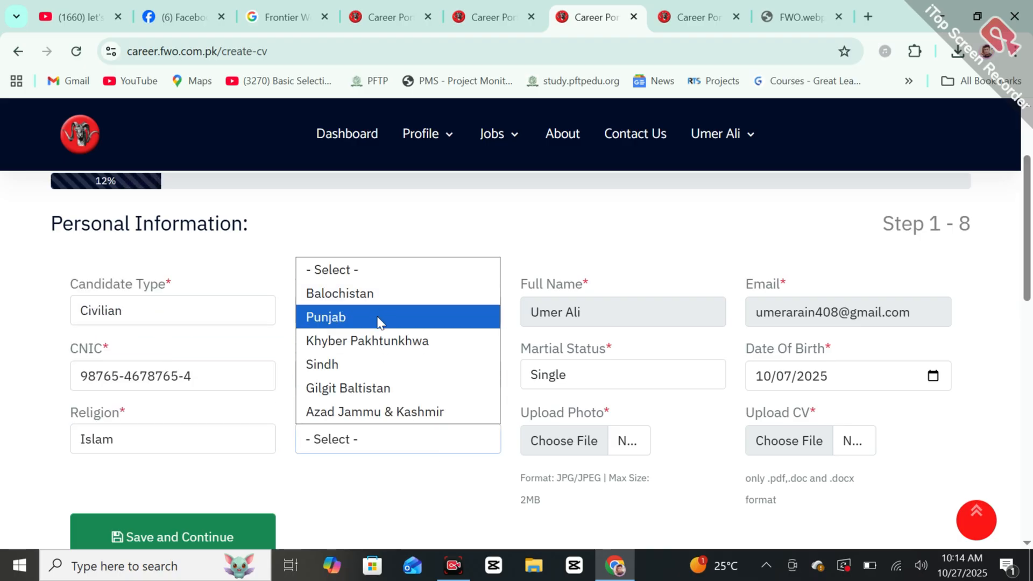
{"action": "left_click", "coordinate": [380, 322]}
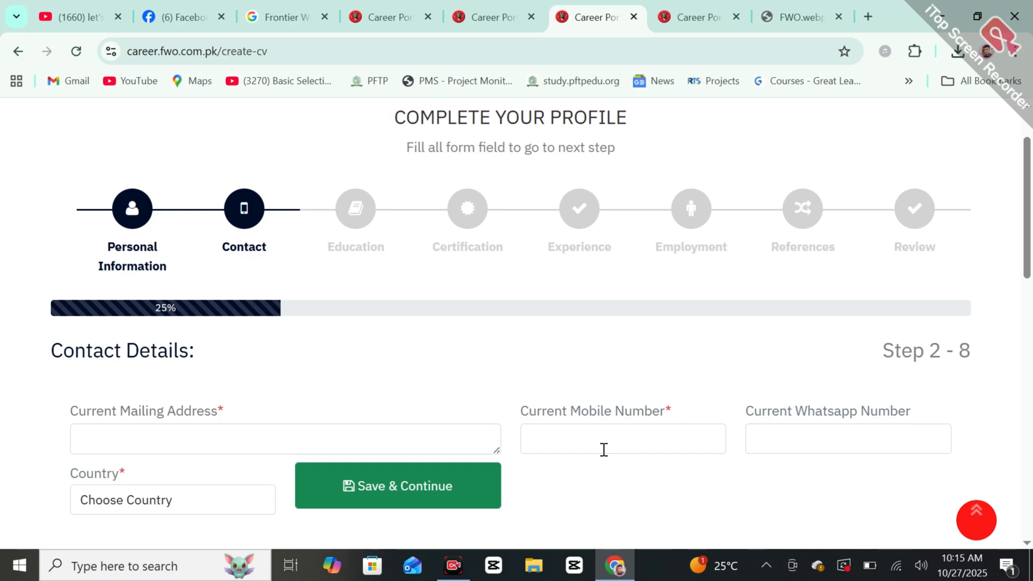
{"action": "scroll", "coordinate": [910, 256], "scroll_direction": "down", "scroll_amount": 3}
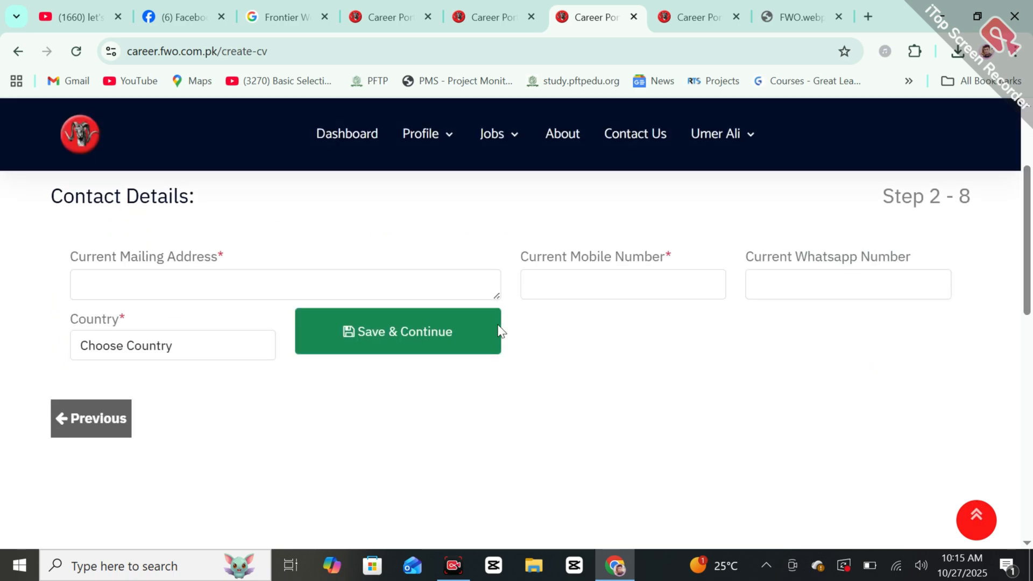
{"action": "left_click", "coordinate": [164, 345]}
{"action": "left_click", "coordinate": [164, 345]}
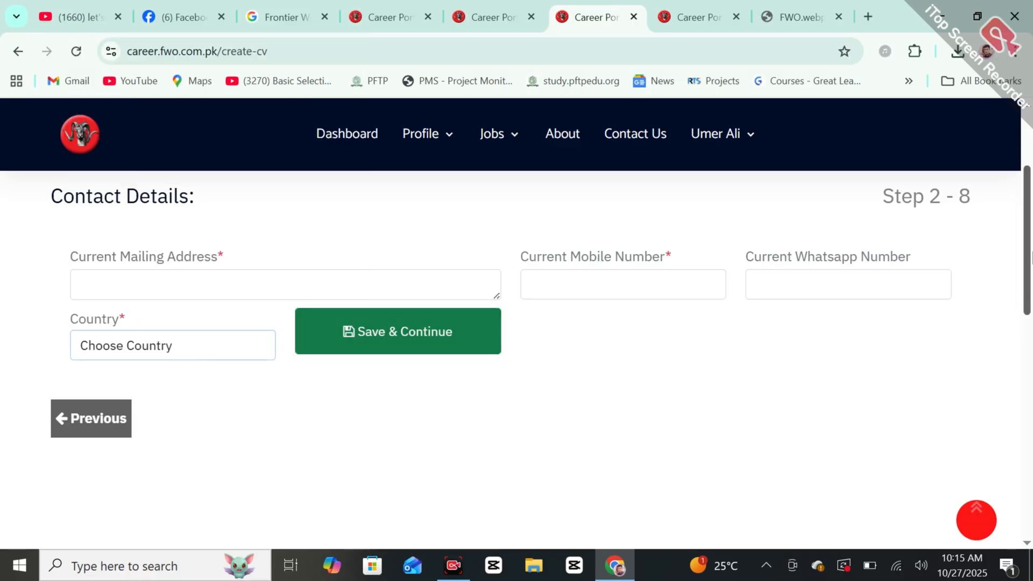
{"action": "left_click_drag", "start_coordinate": [1032, 261], "coordinate": [1032, 228]}
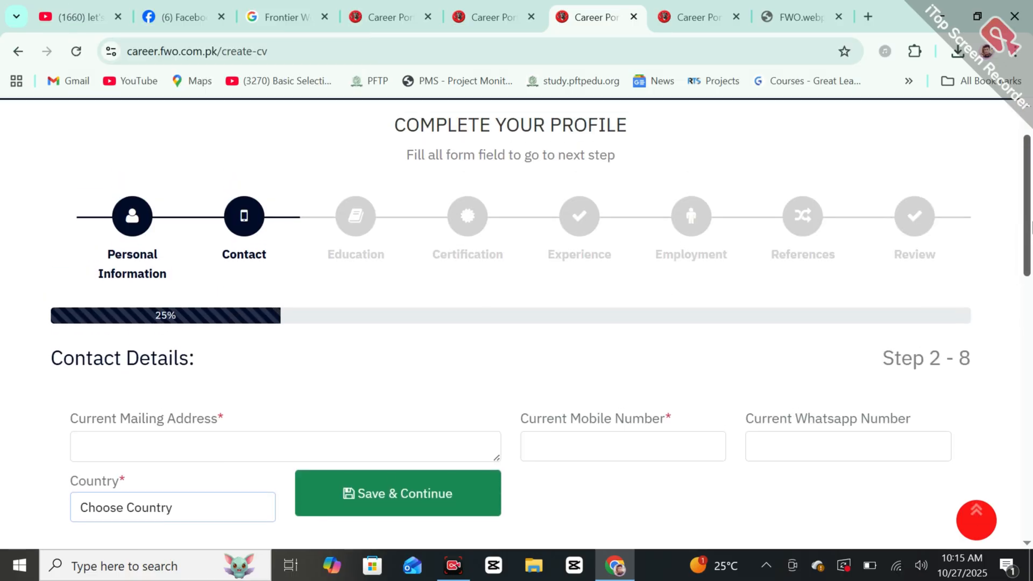
{"action": "left_click", "coordinate": [358, 228]}
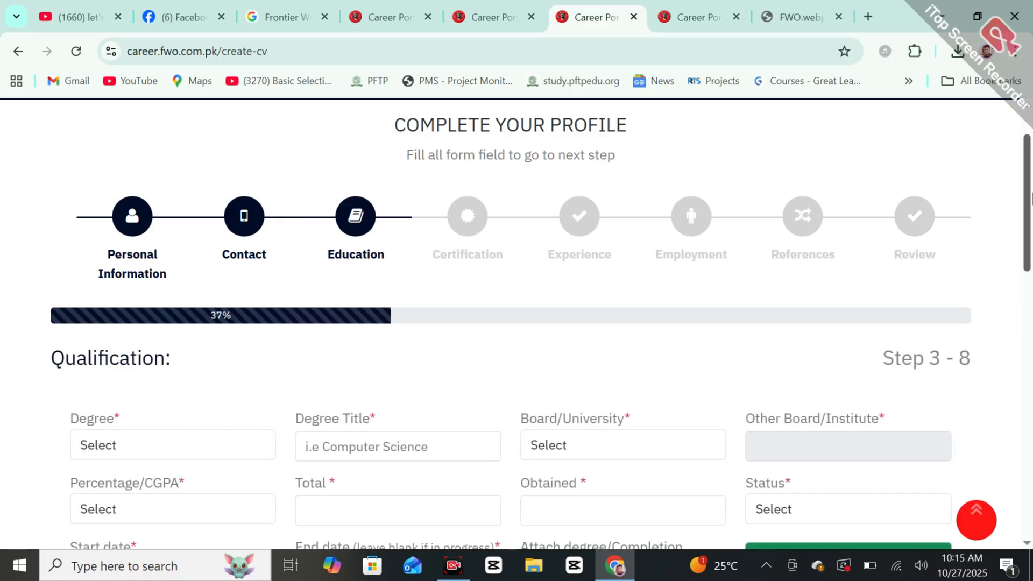
Step: Choose BS as the degree and move to the degree title field
{"action": "mouse_move", "coordinate": [1032, 200]}
{"action": "left_mouse_down"}
{"action": "mouse_move", "coordinate": [1032, 259]}
{"action": "mouse_move", "coordinate": [1031, 221]}
{"action": "left_mouse_up"}
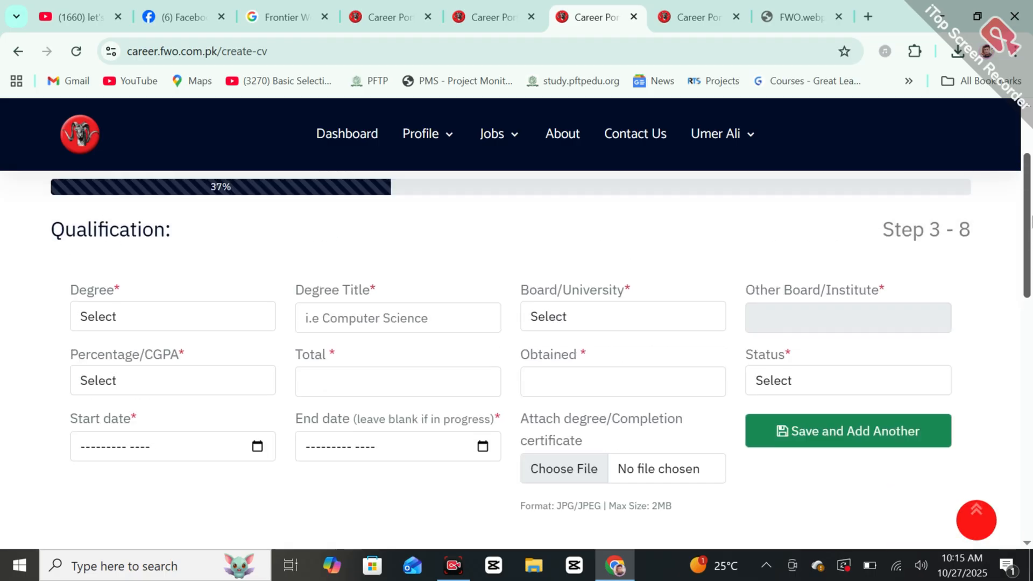
{"action": "left_click", "coordinate": [233, 312]}
{"action": "key", "text": "Down"}
{"action": "key", "text": "Down"}
{"action": "key", "text": "Down"}
{"action": "key", "text": "Down"}
{"action": "key", "text": "Down"}
{"action": "key", "text": "Down"}
{"action": "key", "text": "Down"}
{"action": "key", "text": "Down"}
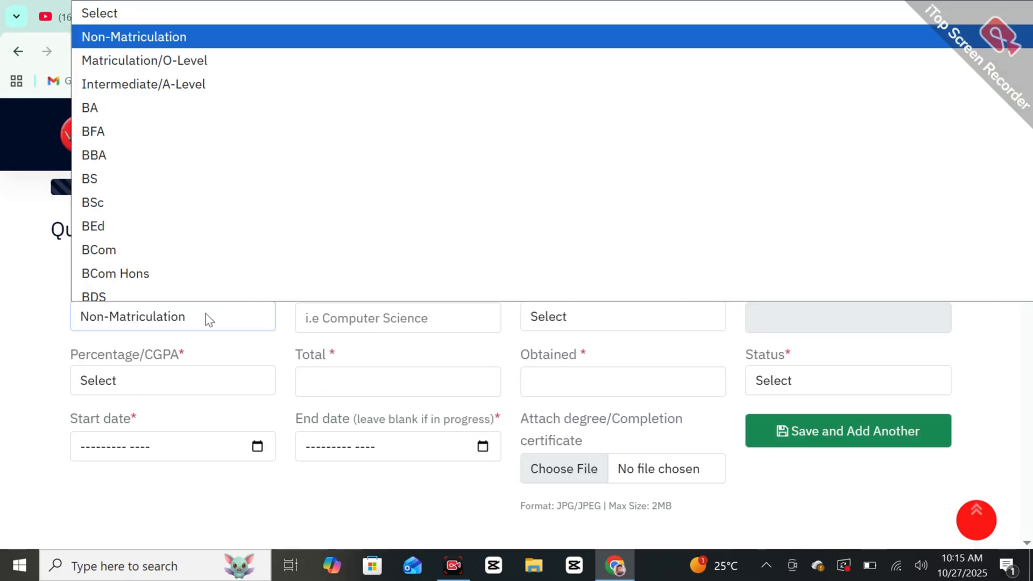
{"action": "key", "text": "Up"}
{"action": "key", "text": "Return"}
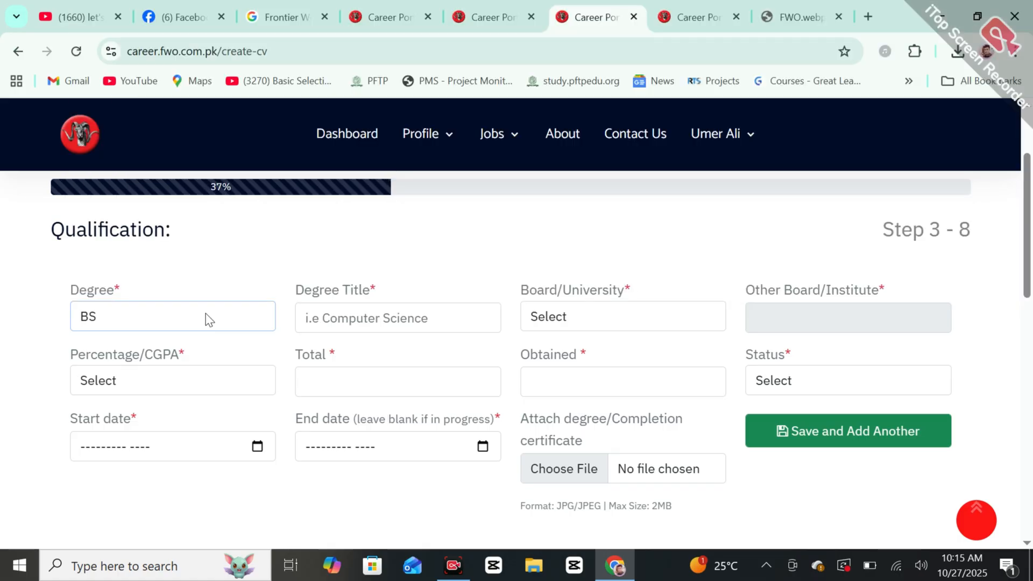
{"action": "left_click", "coordinate": [358, 314]}
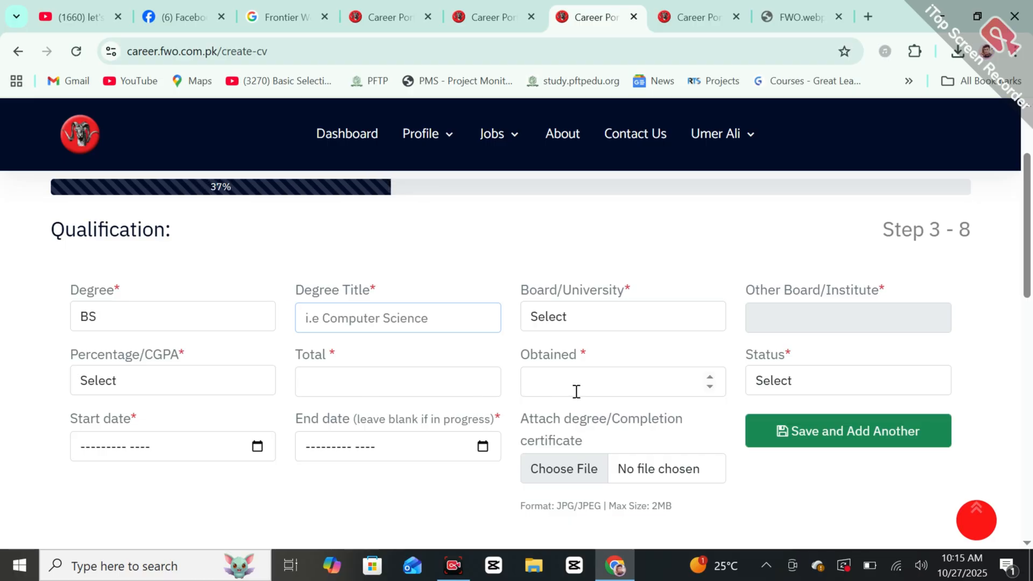
Step: Mark the qualification status Completed and advance to the Certification step at 50%
{"action": "left_click", "coordinate": [818, 389]}
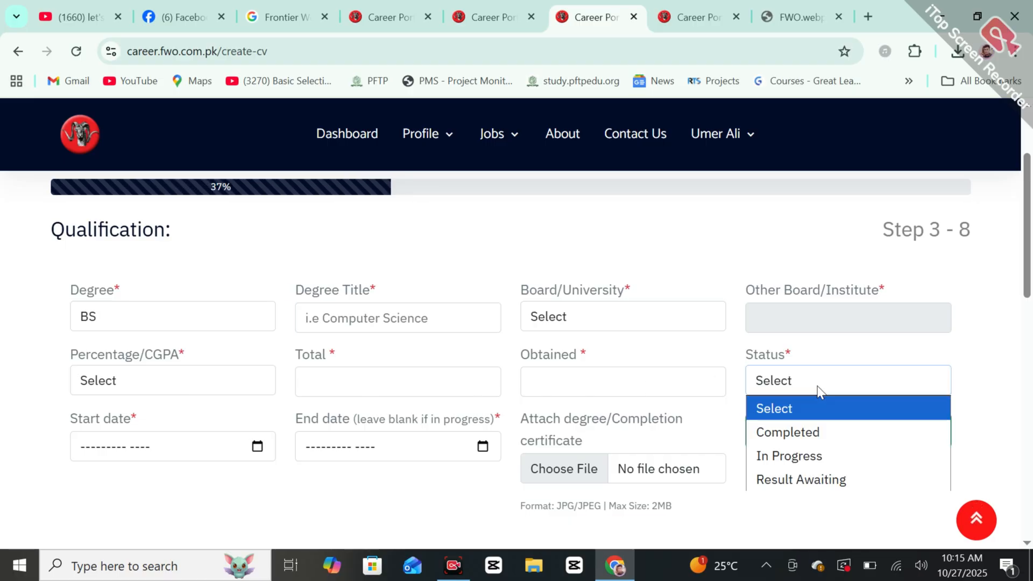
{"action": "left_click", "coordinate": [796, 432]}
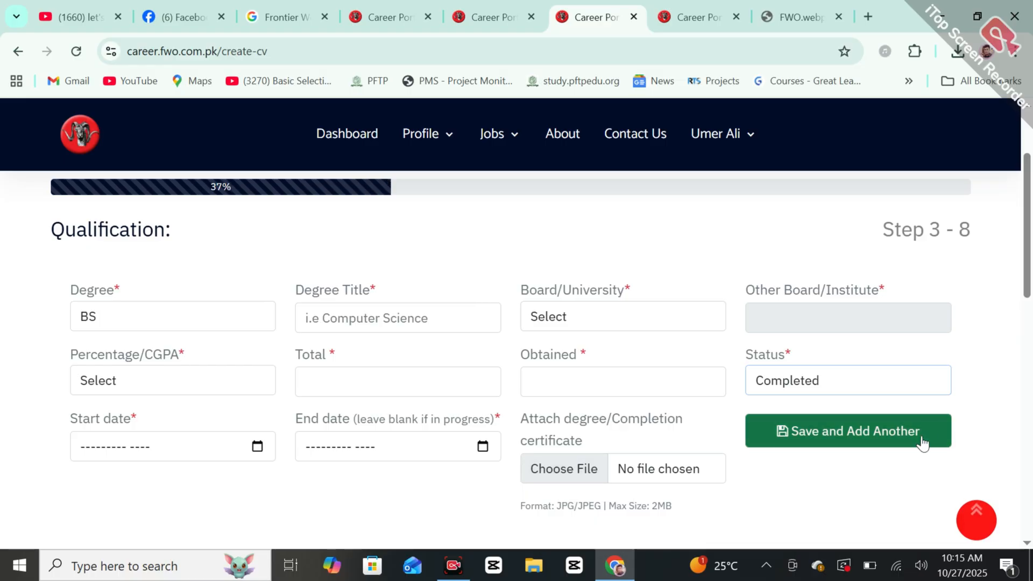
{"action": "scroll", "coordinate": [883, 252], "scroll_direction": "up", "scroll_amount": 2}
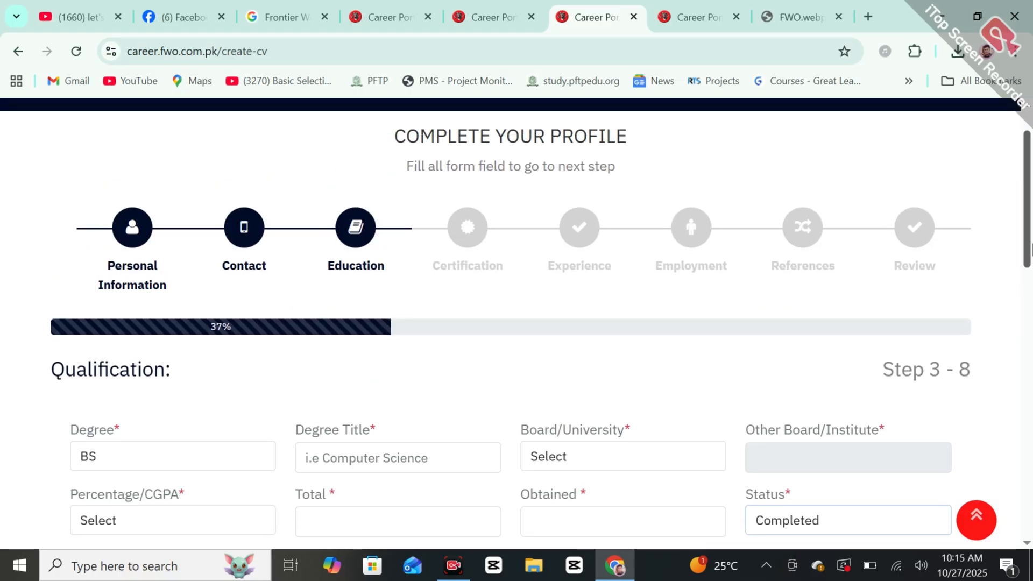
{"action": "left_click", "coordinate": [464, 239]}
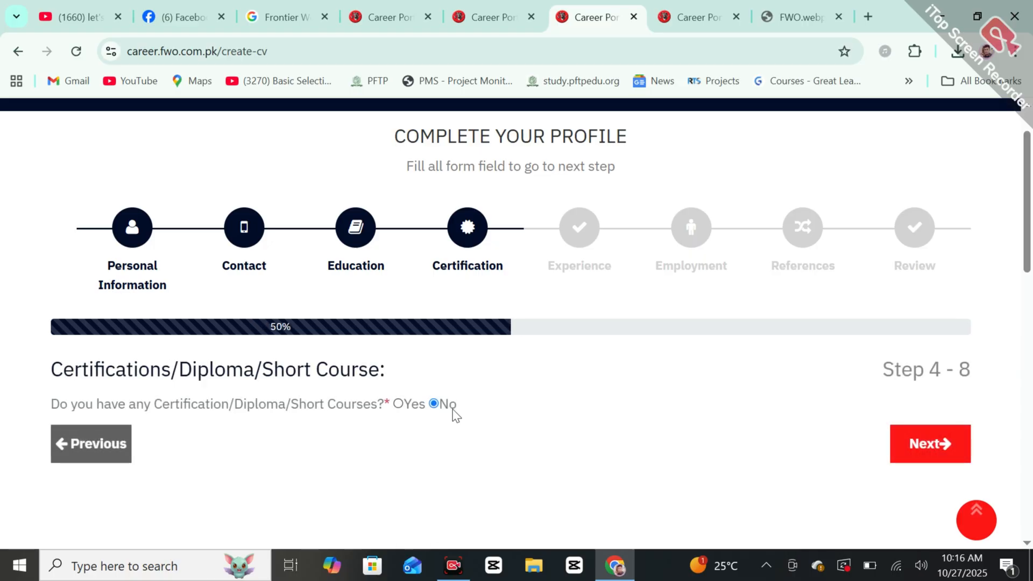
Step: On Work Experience answer Yes, then advance to Employment History, step 6 of 8 at 75%
{"action": "left_click", "coordinate": [588, 219]}
{"action": "left_click_drag", "start_coordinate": [1031, 243], "coordinate": [1031, 282]}
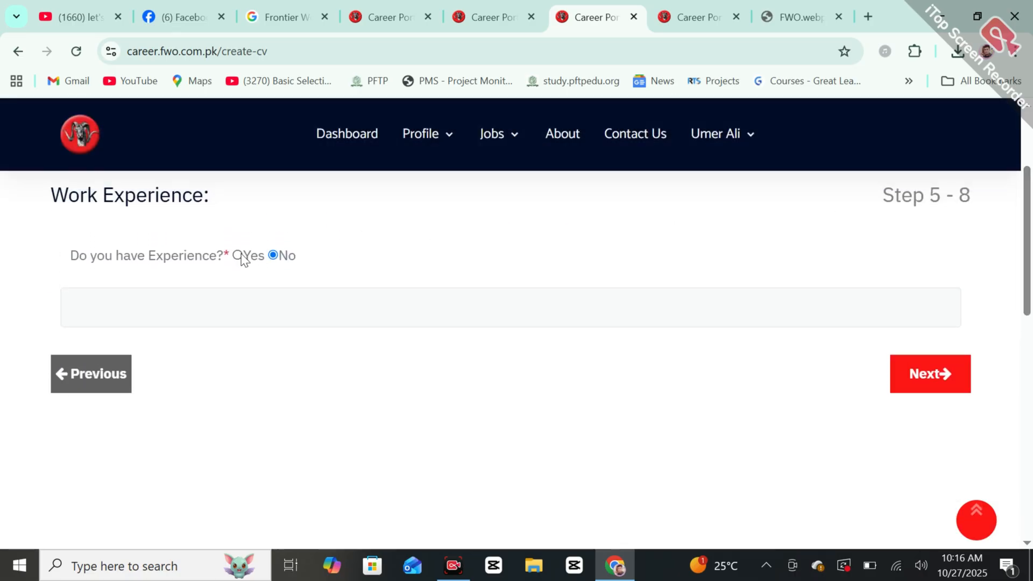
{"action": "left_click", "coordinate": [238, 256]}
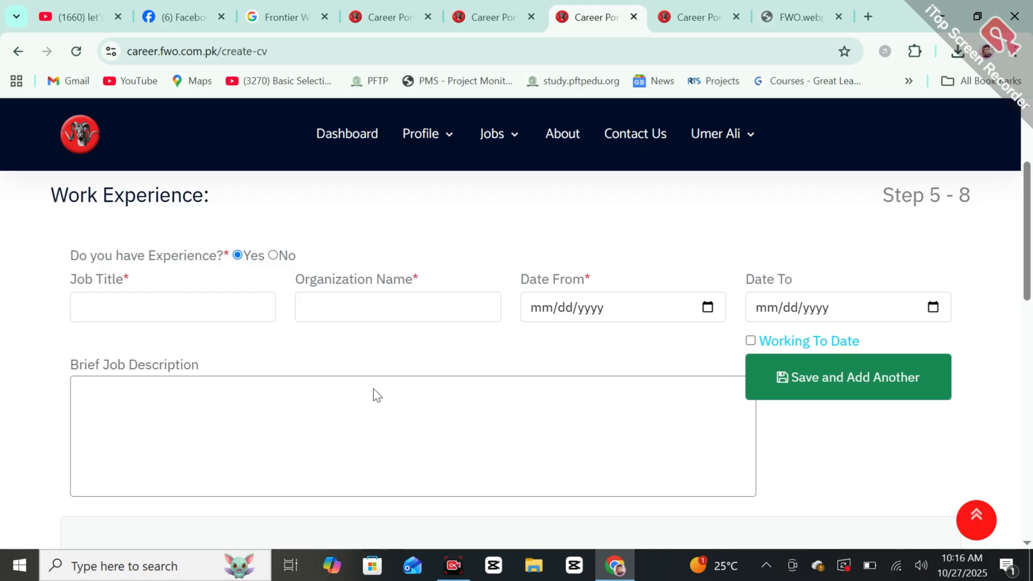
{"action": "scroll", "coordinate": [570, 251], "scroll_direction": "up", "scroll_amount": 3}
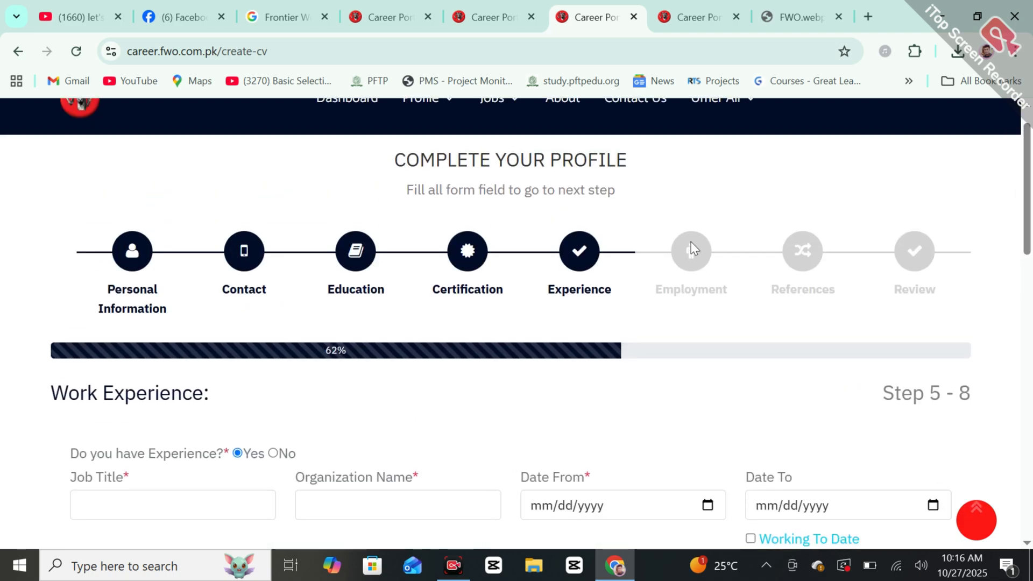
{"action": "left_click", "coordinate": [691, 241]}
{"action": "scroll", "coordinate": [538, 258], "scroll_direction": "down", "scroll_amount": 3}
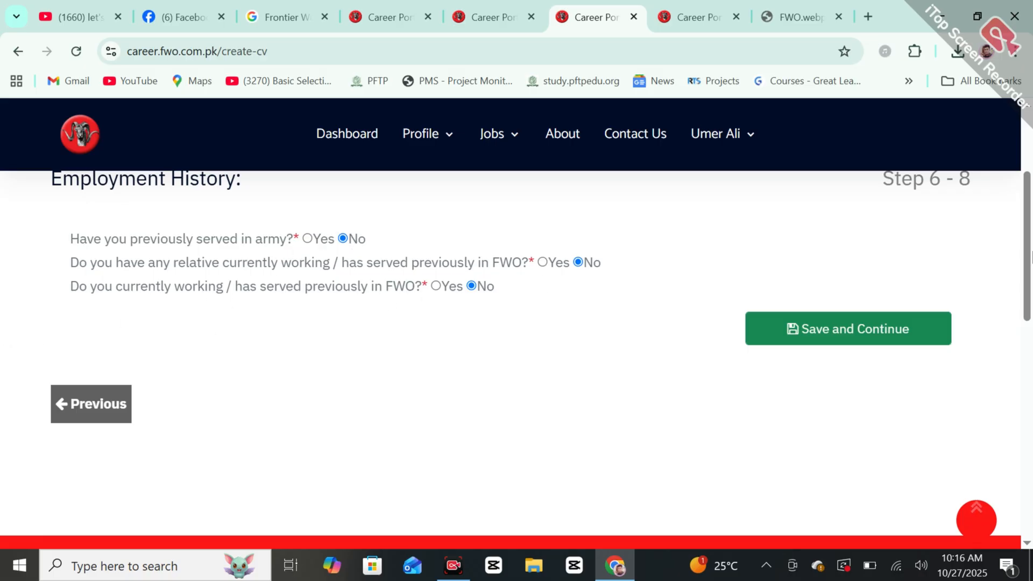
Step: On References set Reference Type to Personal, then reach Review, step 8 of 8 at 100%
{"action": "scroll", "coordinate": [829, 277], "scroll_direction": "up", "scroll_amount": 5}
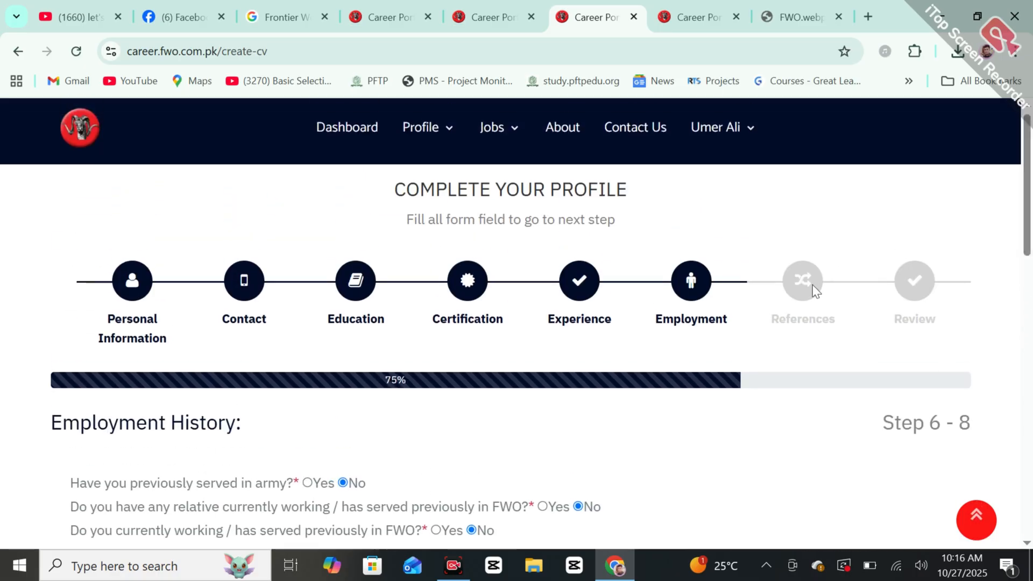
{"action": "left_click", "coordinate": [813, 290]}
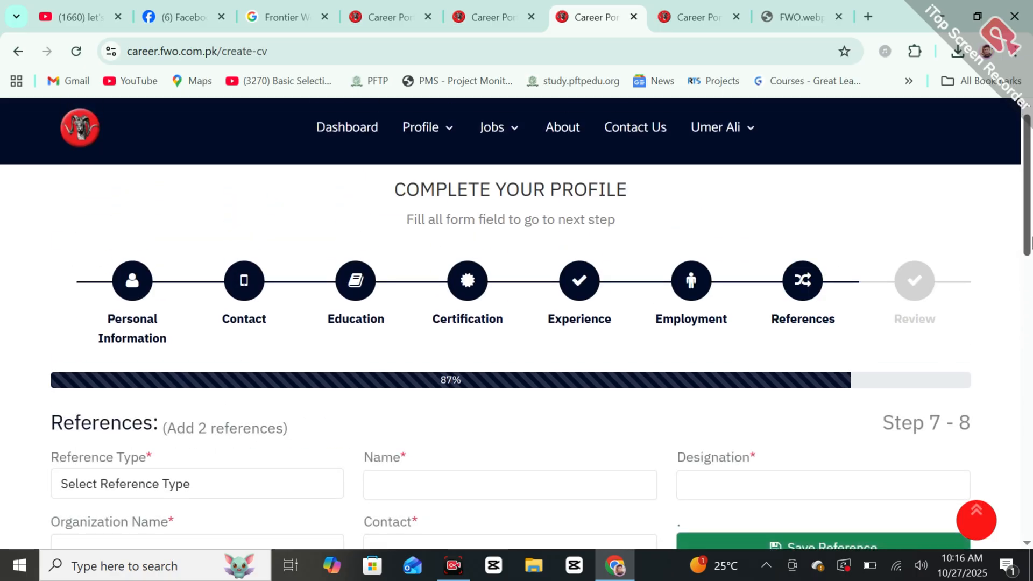
{"action": "left_click_drag", "start_coordinate": [1032, 242], "coordinate": [1031, 265]}
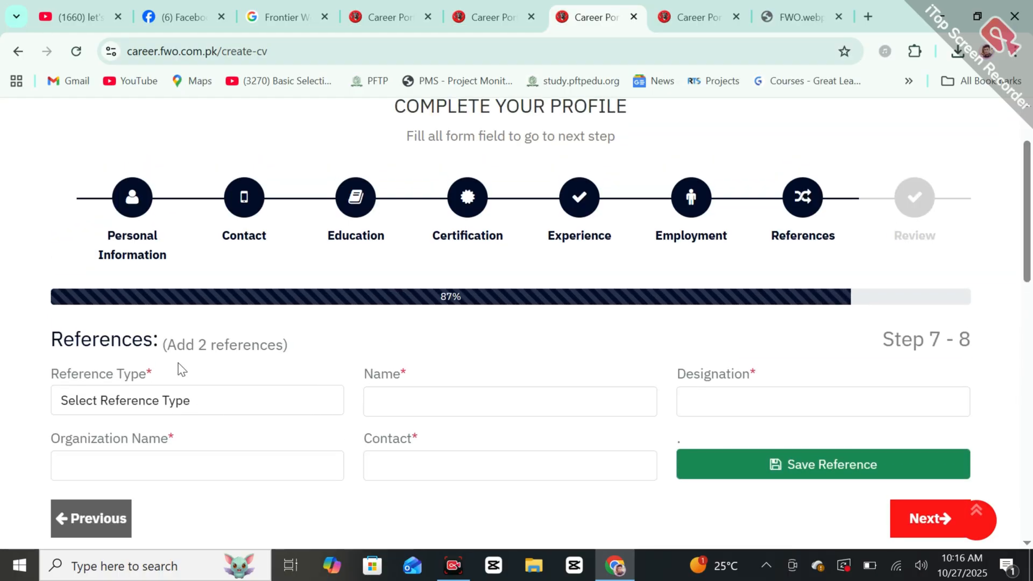
{"action": "left_click", "coordinate": [185, 408]}
{"action": "left_click", "coordinate": [185, 408]}
{"action": "left_click", "coordinate": [186, 409]}
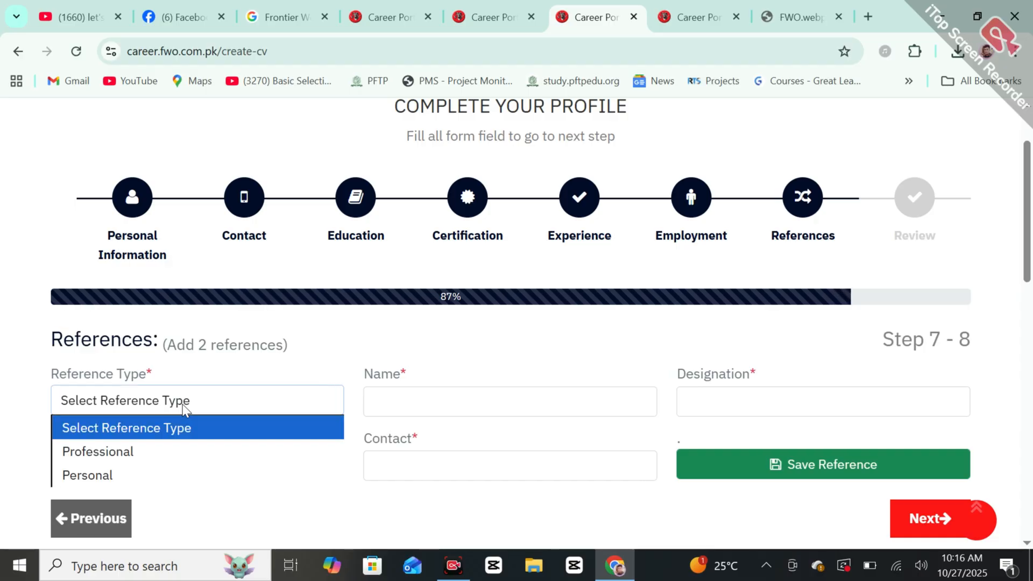
{"action": "left_click", "coordinate": [130, 474]}
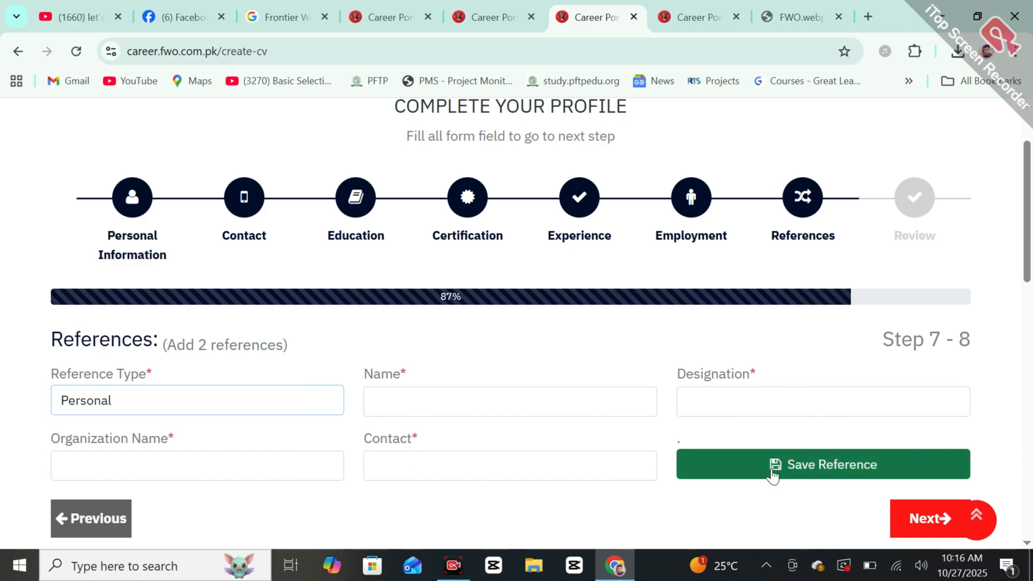
{"action": "left_click", "coordinate": [909, 212]}
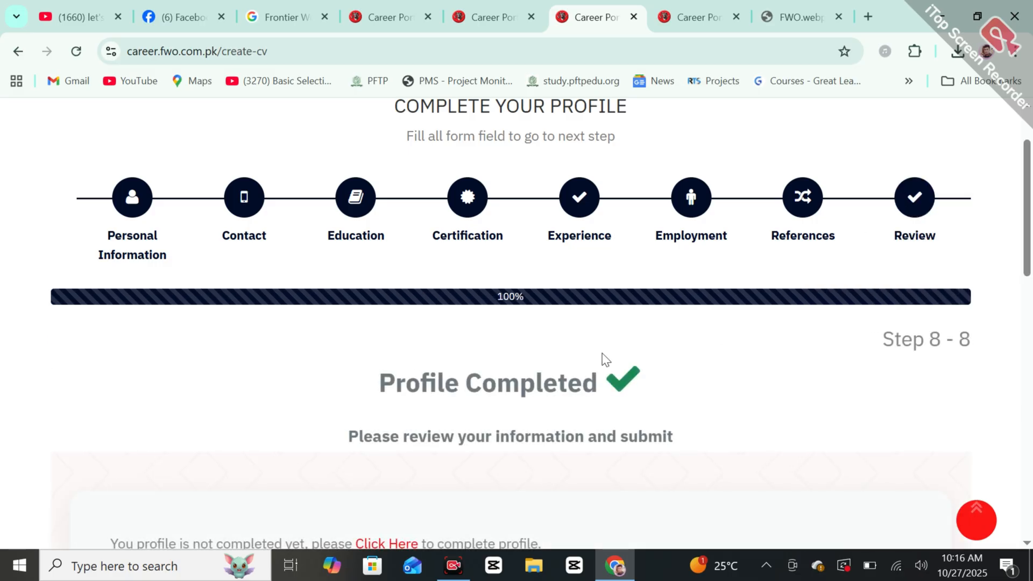
Step: Check the Apply for Job button, then move via the Facebook tab to the YouTube channel tab
{"action": "scroll", "coordinate": [888, 358], "scroll_direction": "down", "scroll_amount": 4}
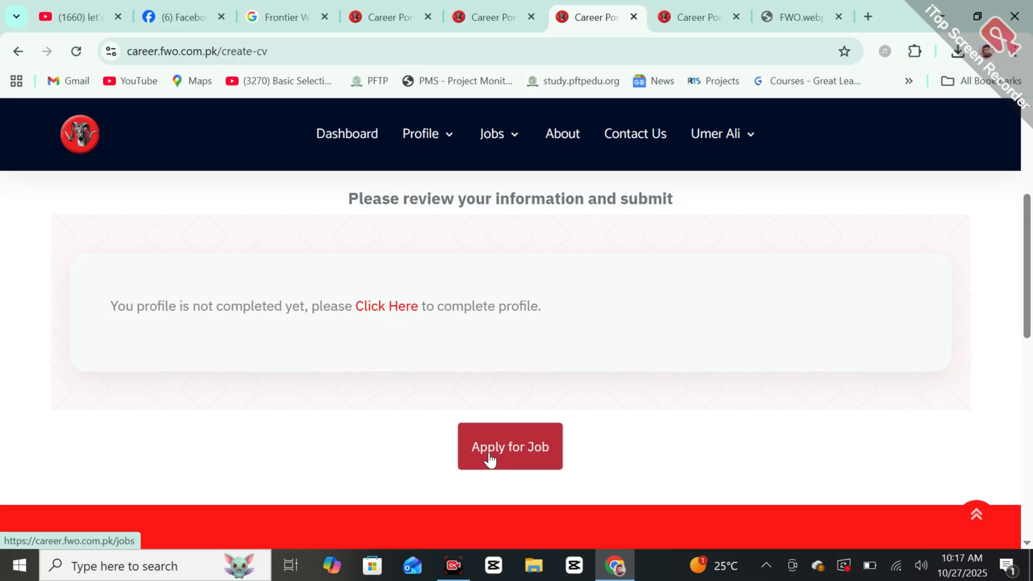
{"action": "left_click_drag", "start_coordinate": [1028, 236], "coordinate": [1032, 150]}
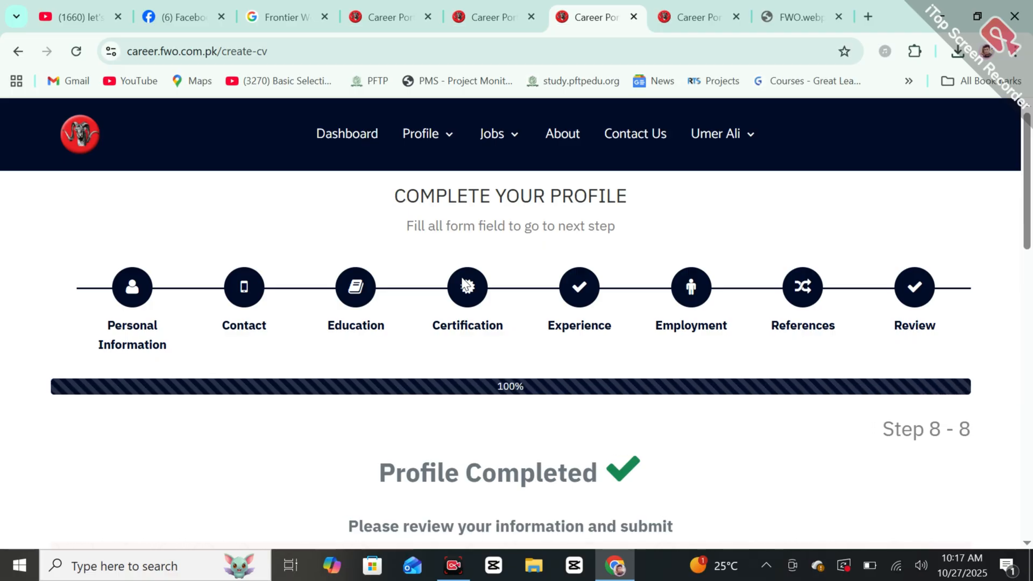
{"action": "left_click", "coordinate": [154, 1]}
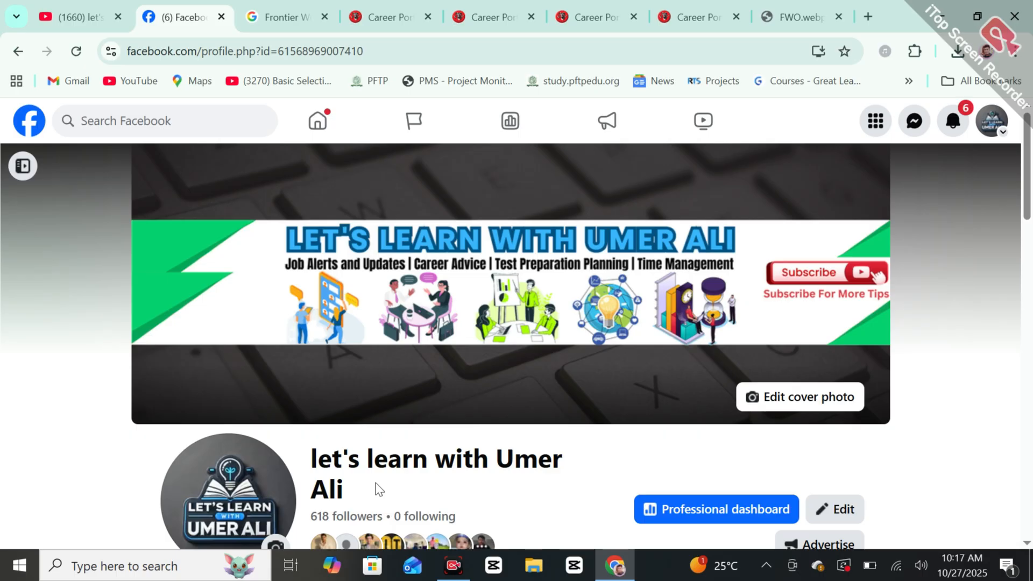
{"action": "left_click", "coordinate": [93, 2]}
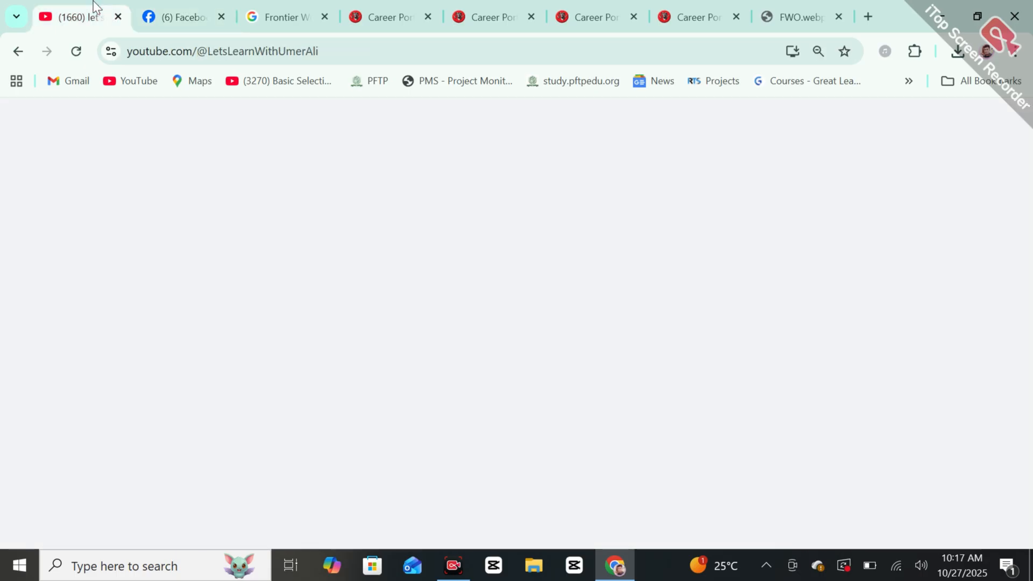